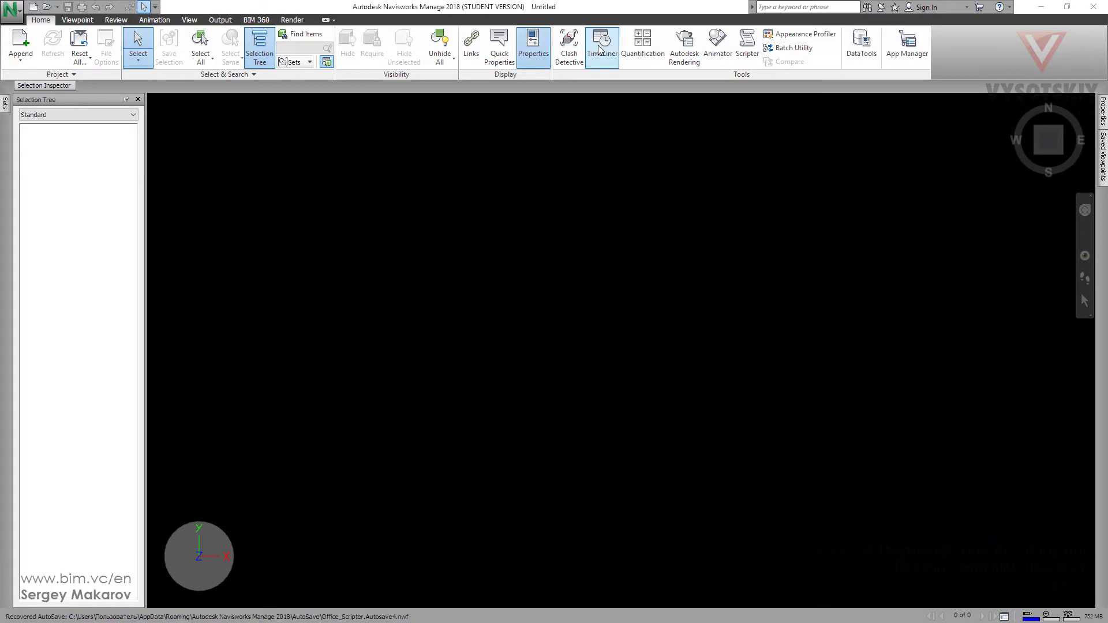
Step: Open the Office_Timeliner.nwf file from the Material folder 6
click(46, 8)
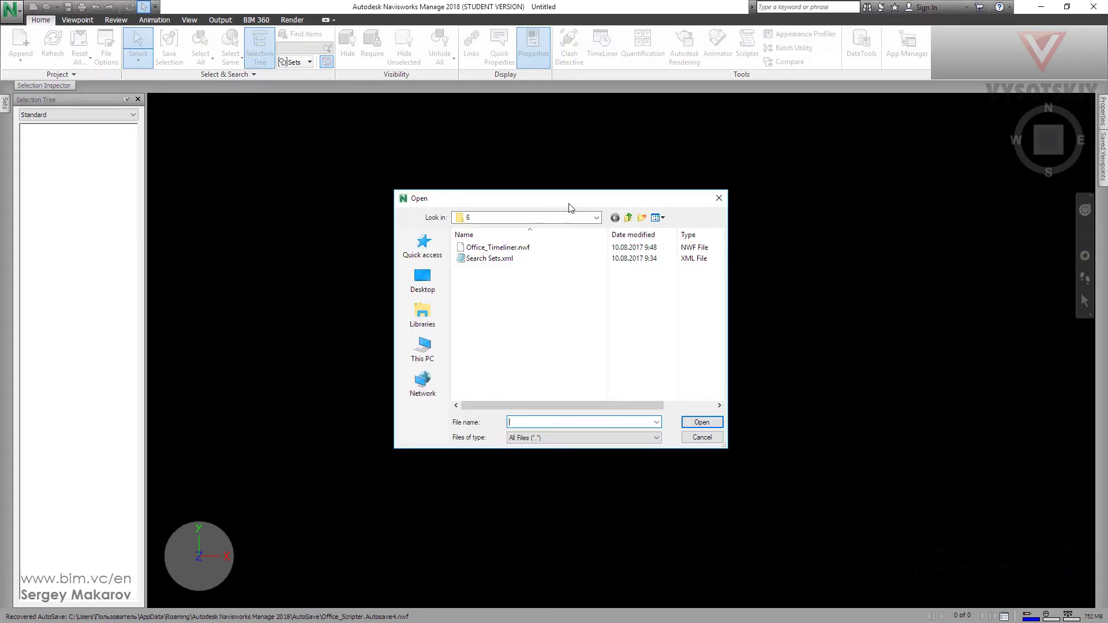
click(597, 217)
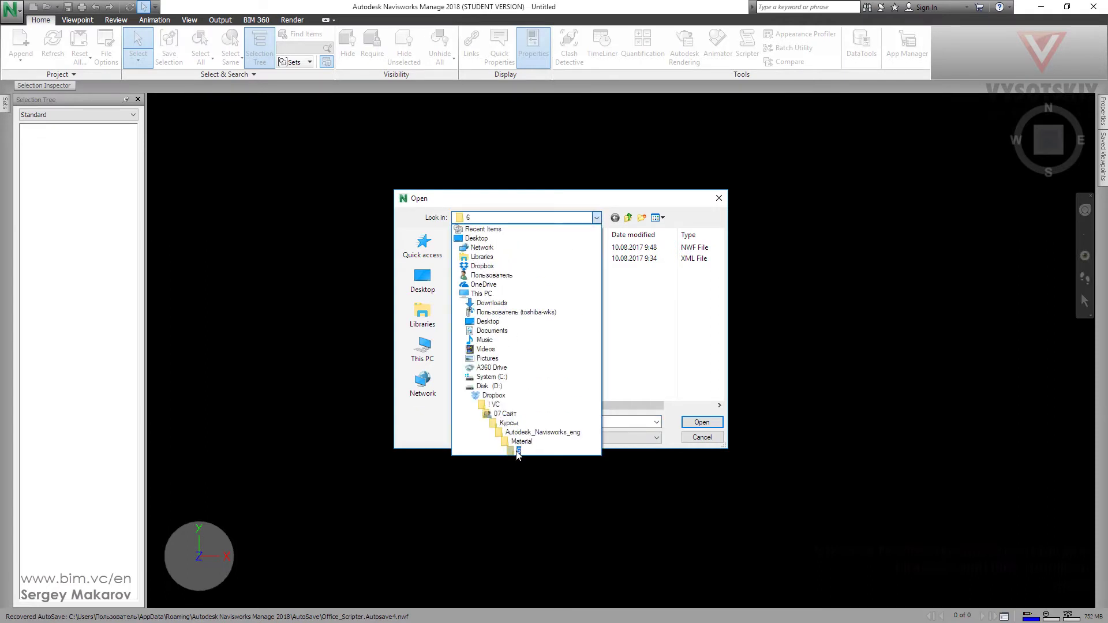
click(518, 452)
click(494, 249)
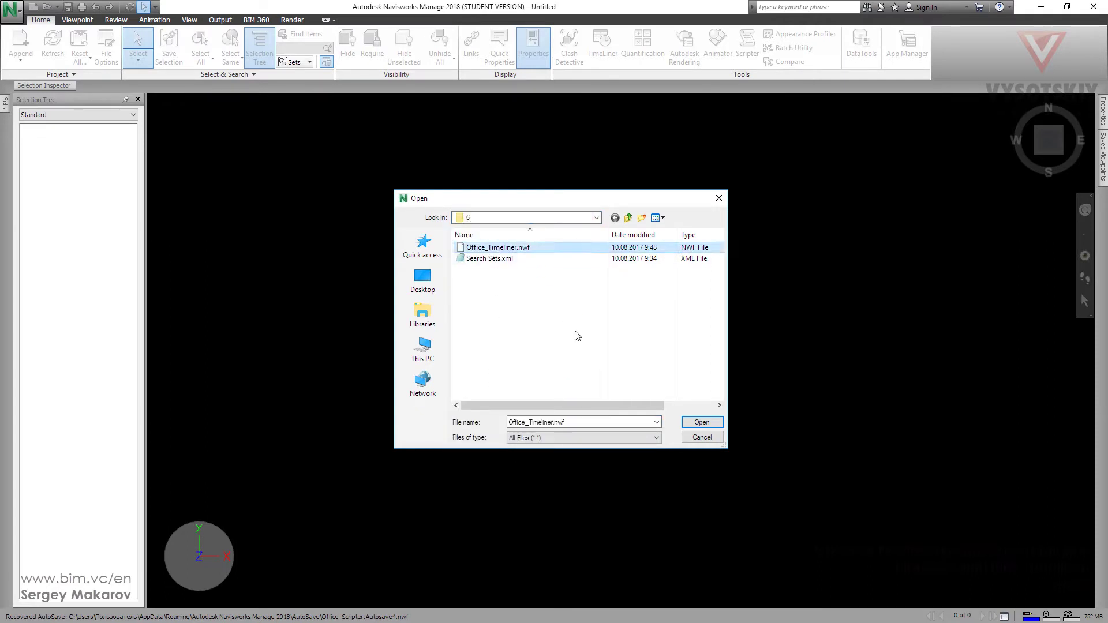
click(702, 422)
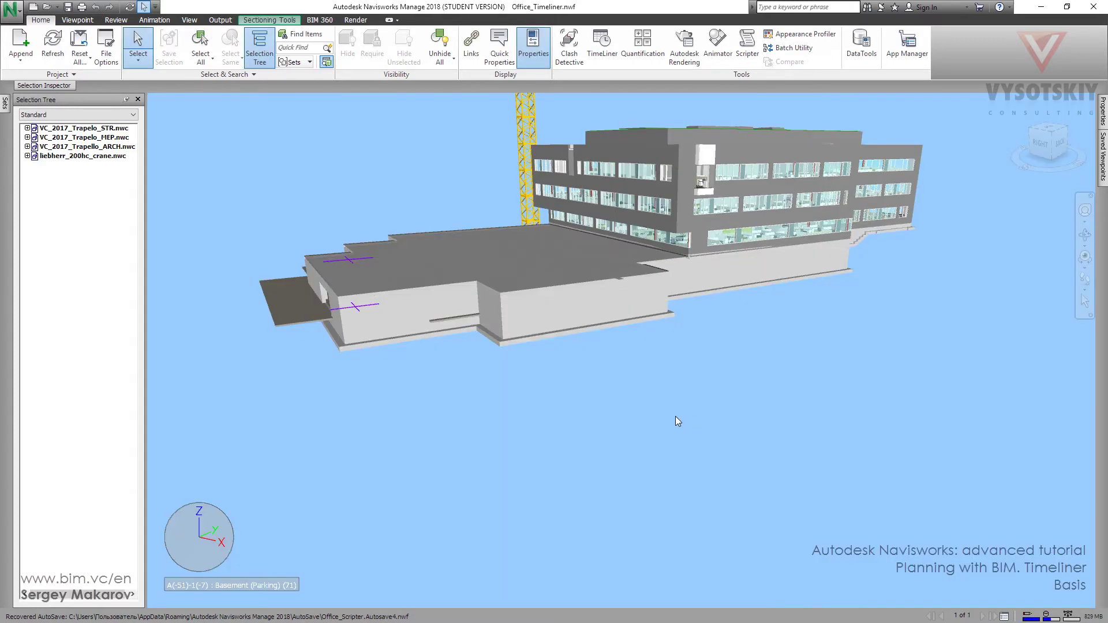
Step: Open the TimeLiner window for the building model
click(602, 46)
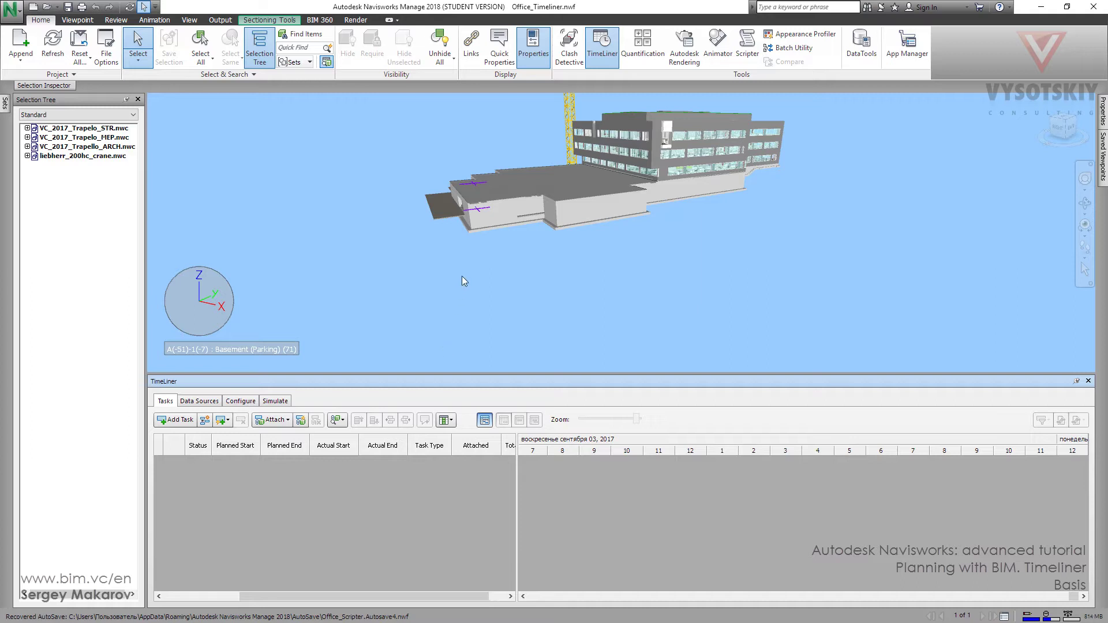
middle_drag(478, 261, 393, 322)
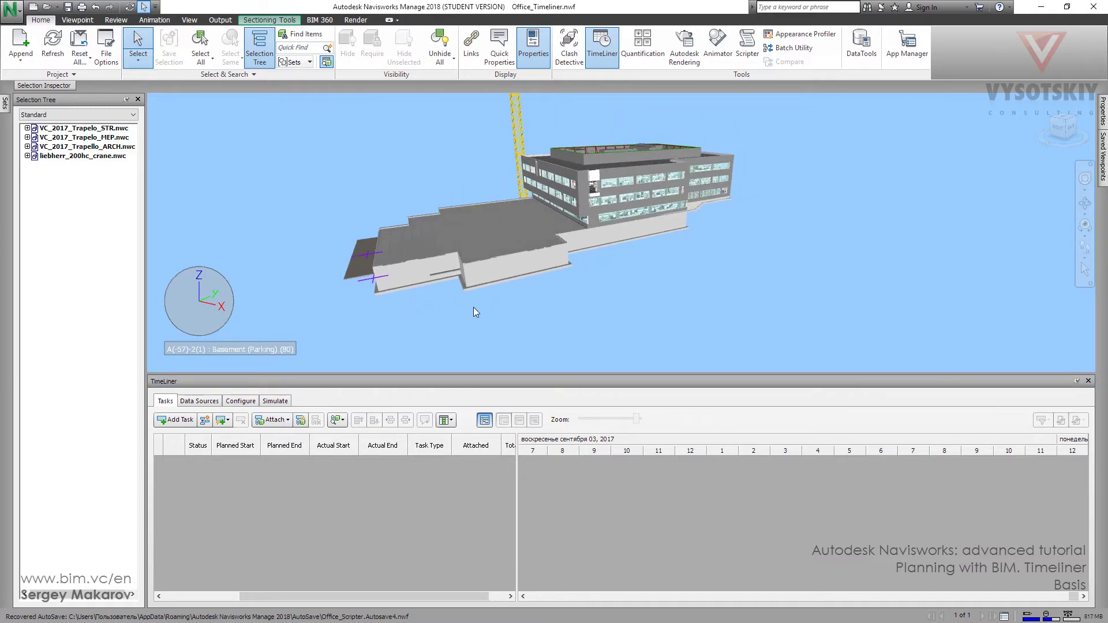
middle_drag(555, 289, 549, 314)
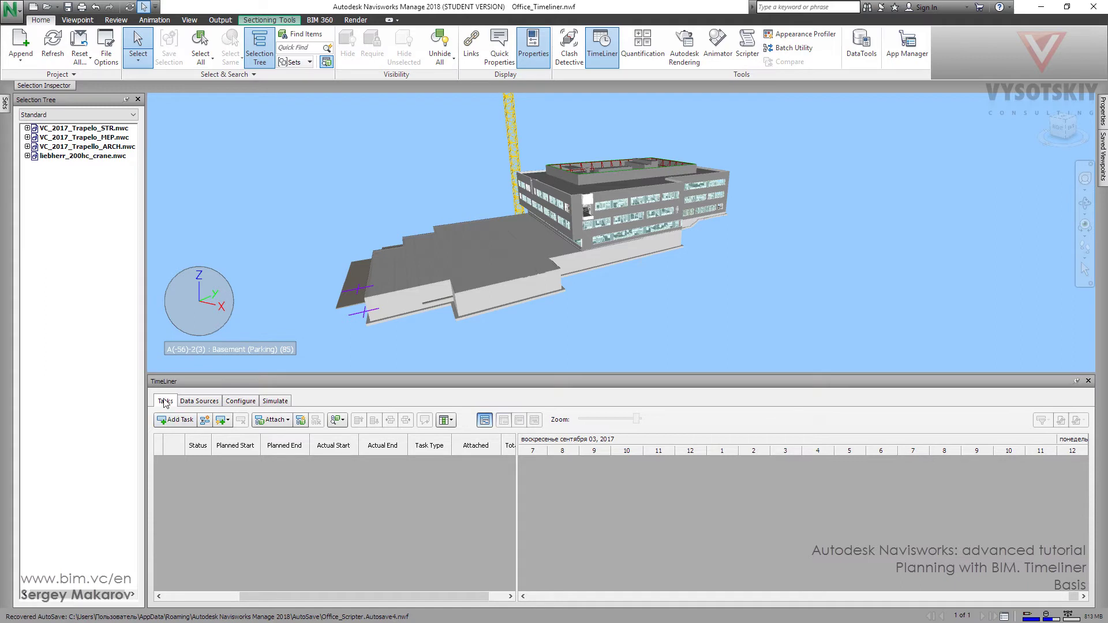
Step: Add a first TimeLiner task and name it Foundation
click(169, 420)
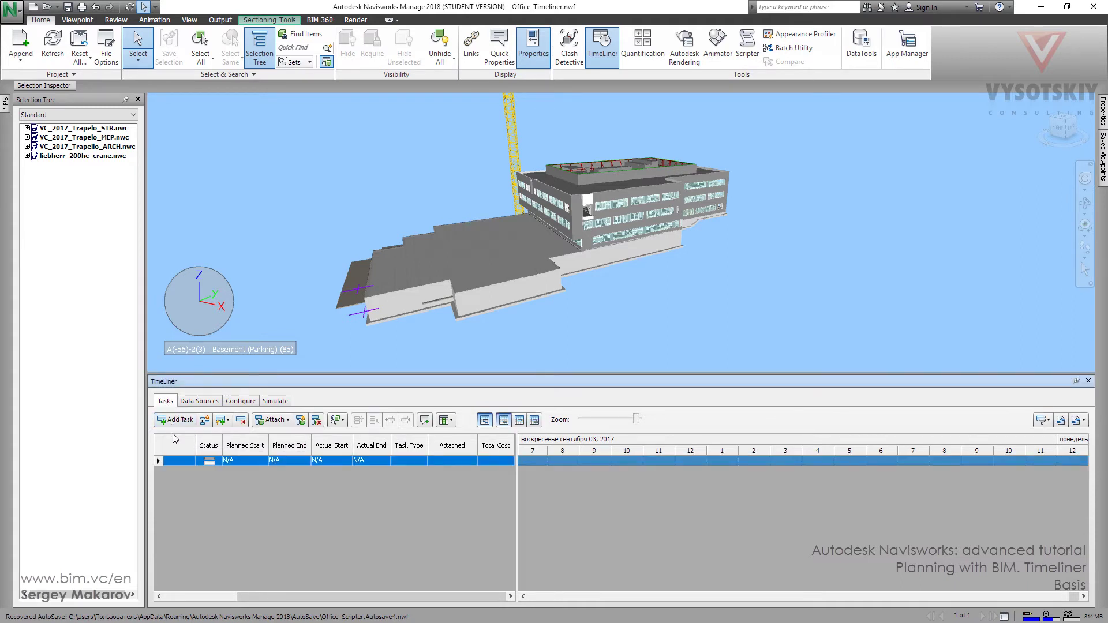
drag(259, 597, 181, 594)
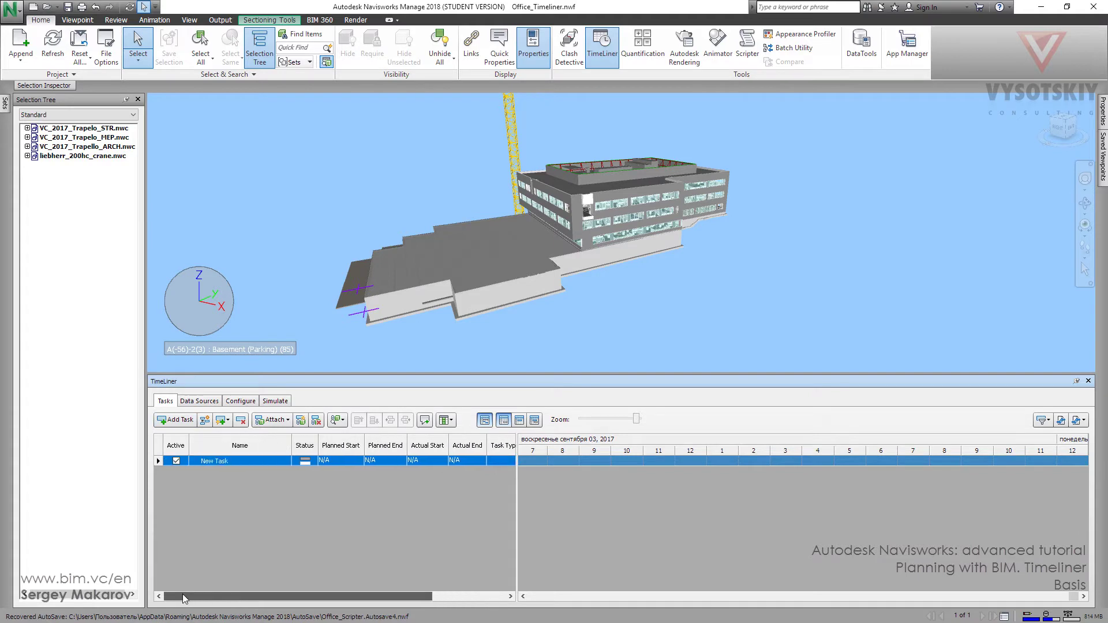
click(237, 461)
text(A)
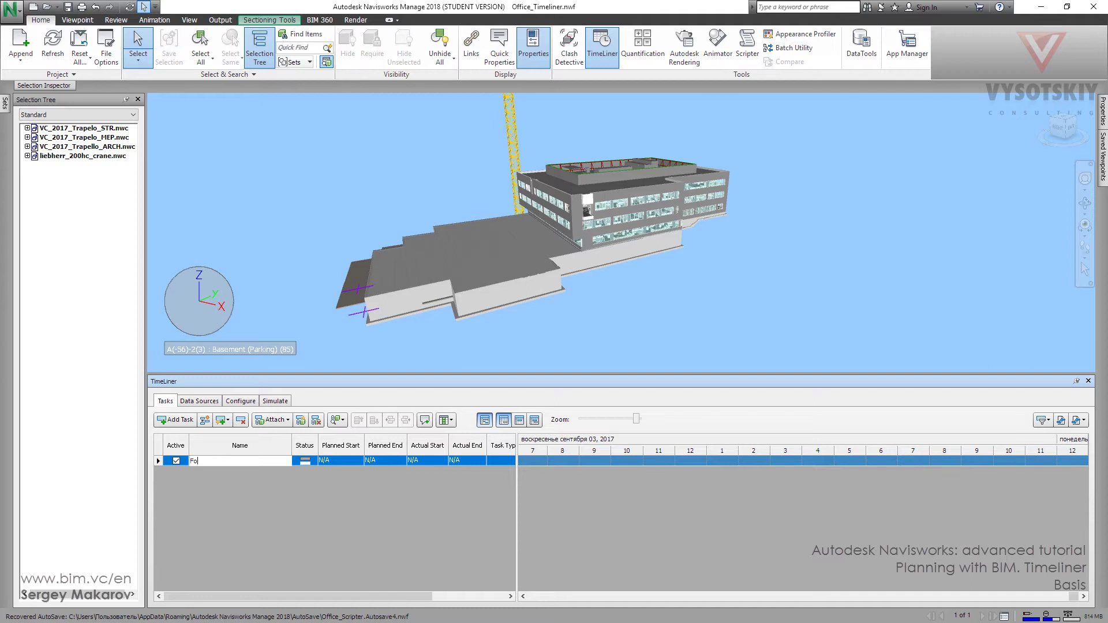
text(oundation)
Step: Insert a second task below Foundation and name it Colomns
key(Insert)
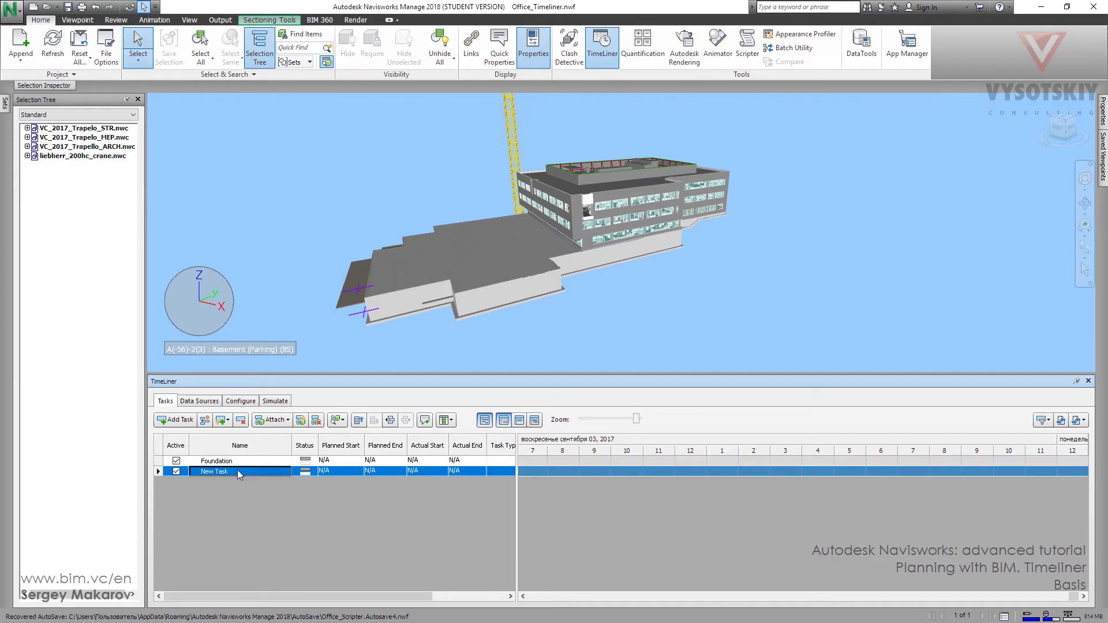
text(Colomns)
key(Return)
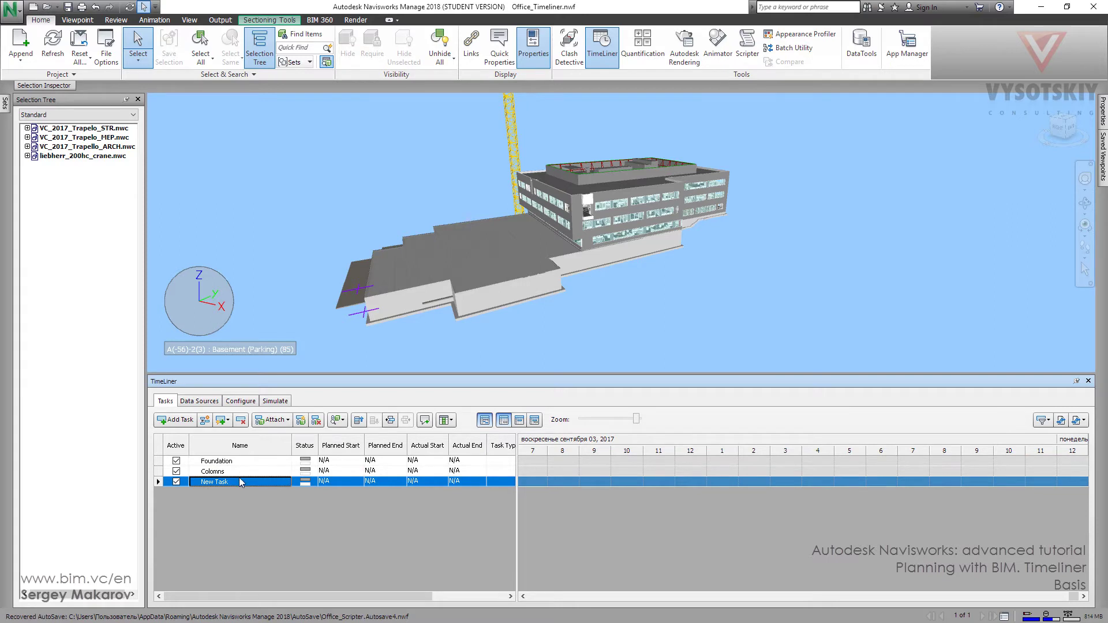
Step: Name the third task Steel columns and delete the spare empty task below it
text(Steel)
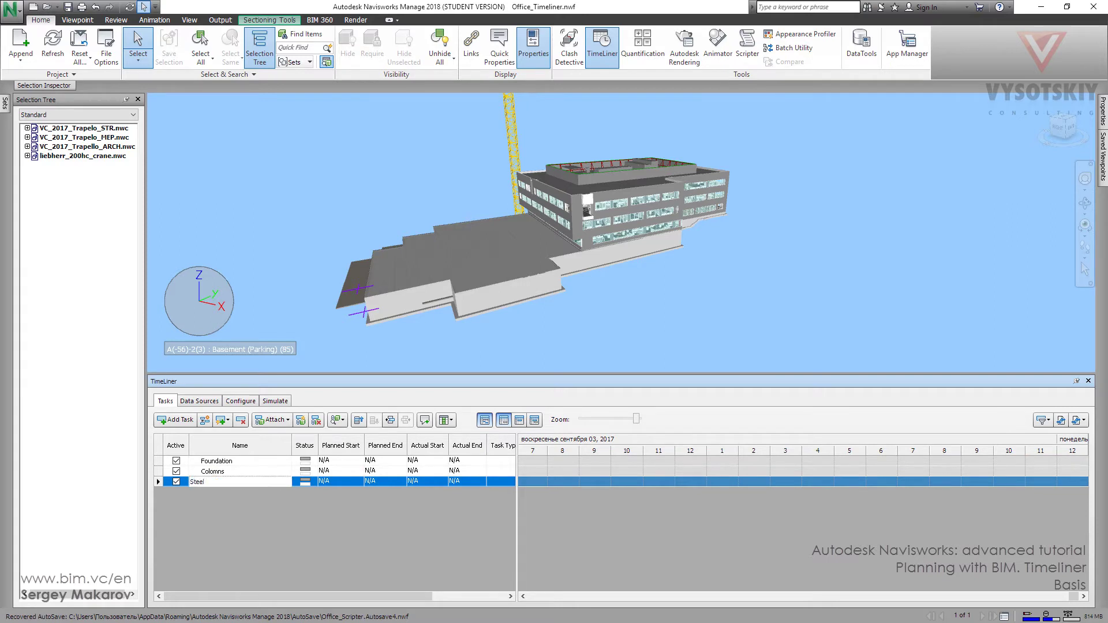
text( columns)
key(Return)
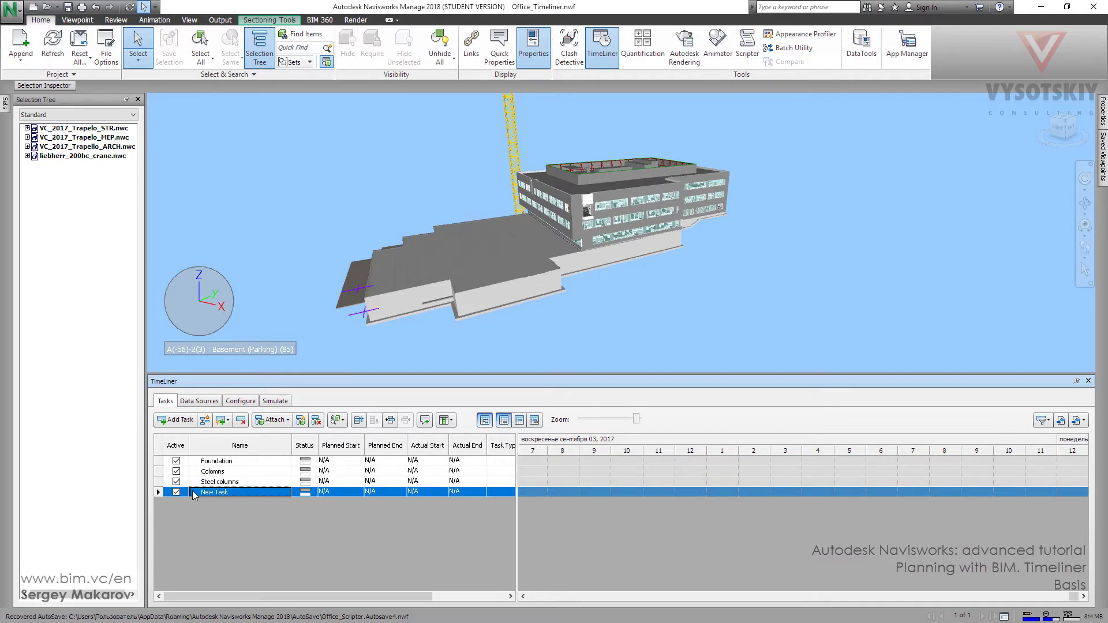
click(241, 422)
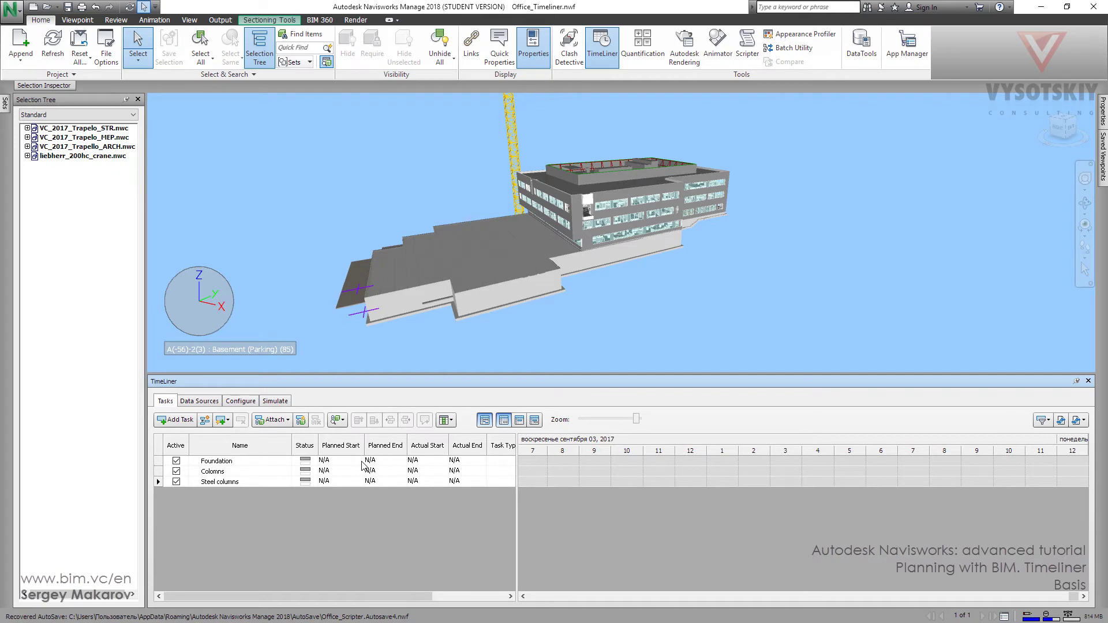
Step: Set the Foundation task's planned start to 10.08.2017 and planned end to 17.08.2017
click(341, 461)
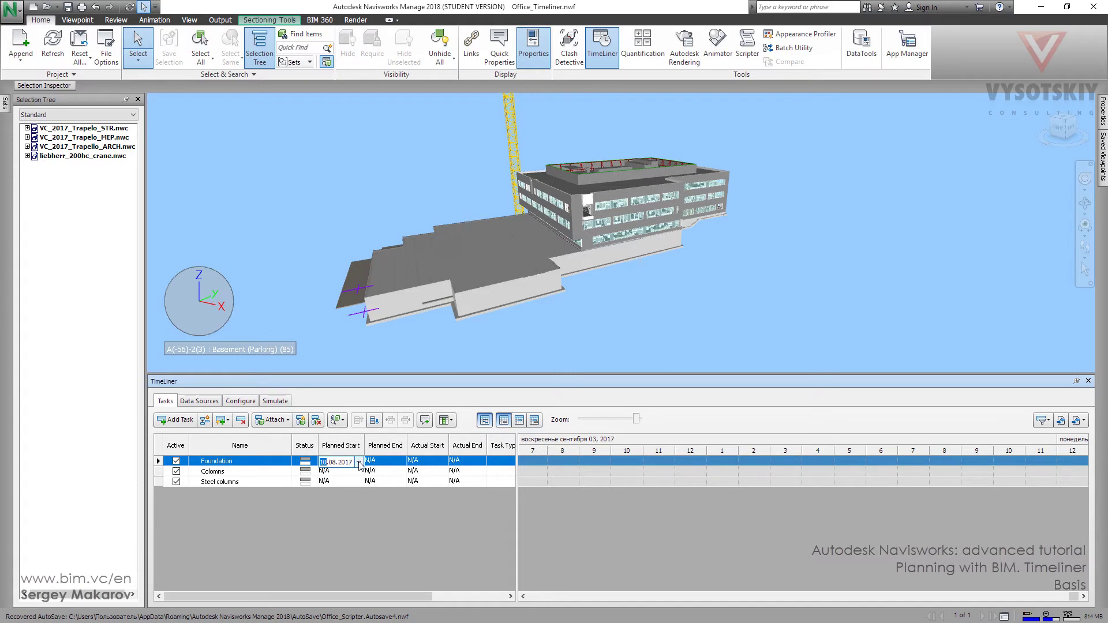
click(359, 463)
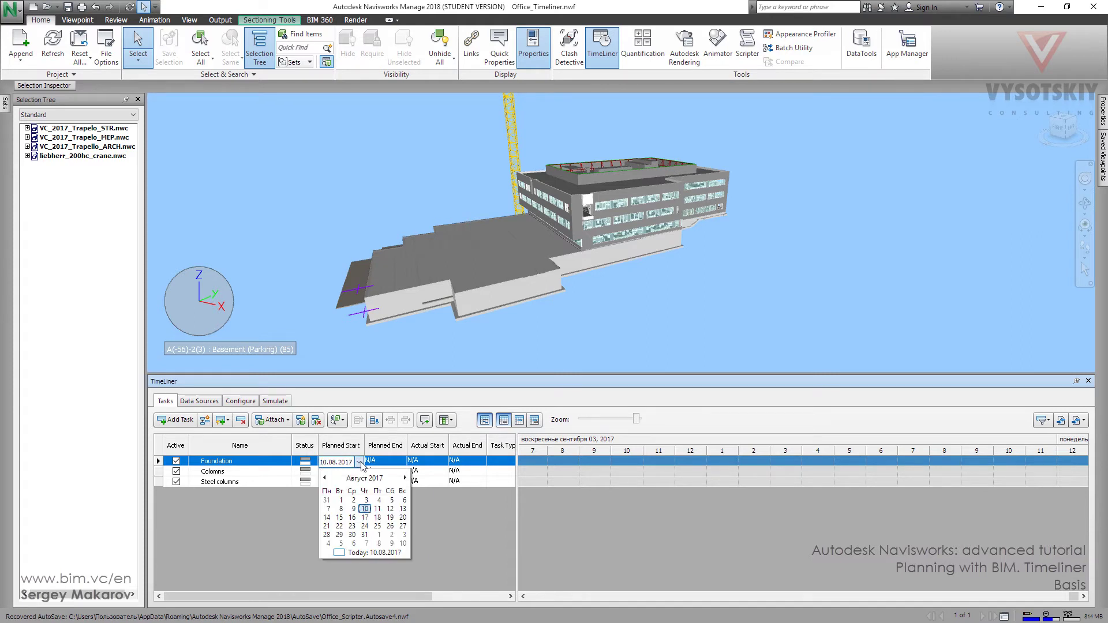
click(365, 508)
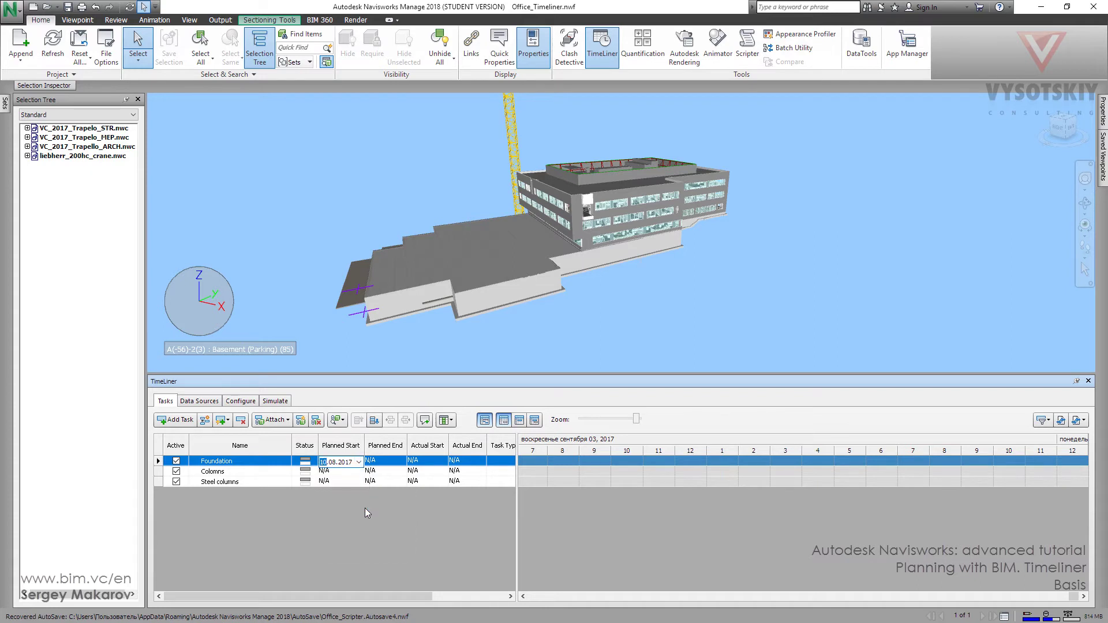
click(401, 463)
click(402, 462)
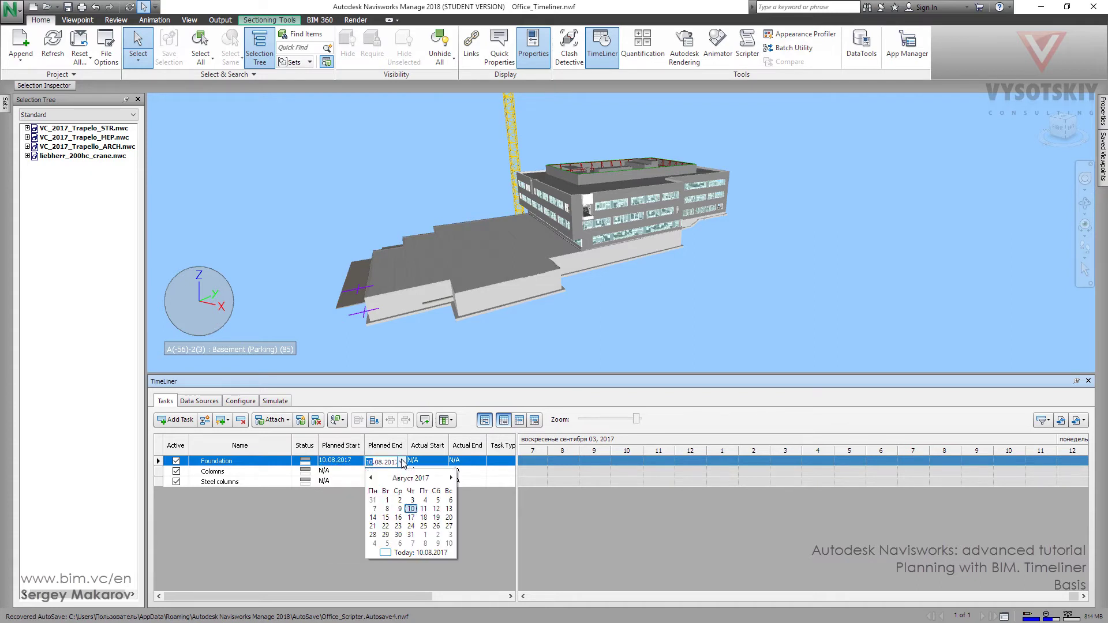
click(410, 517)
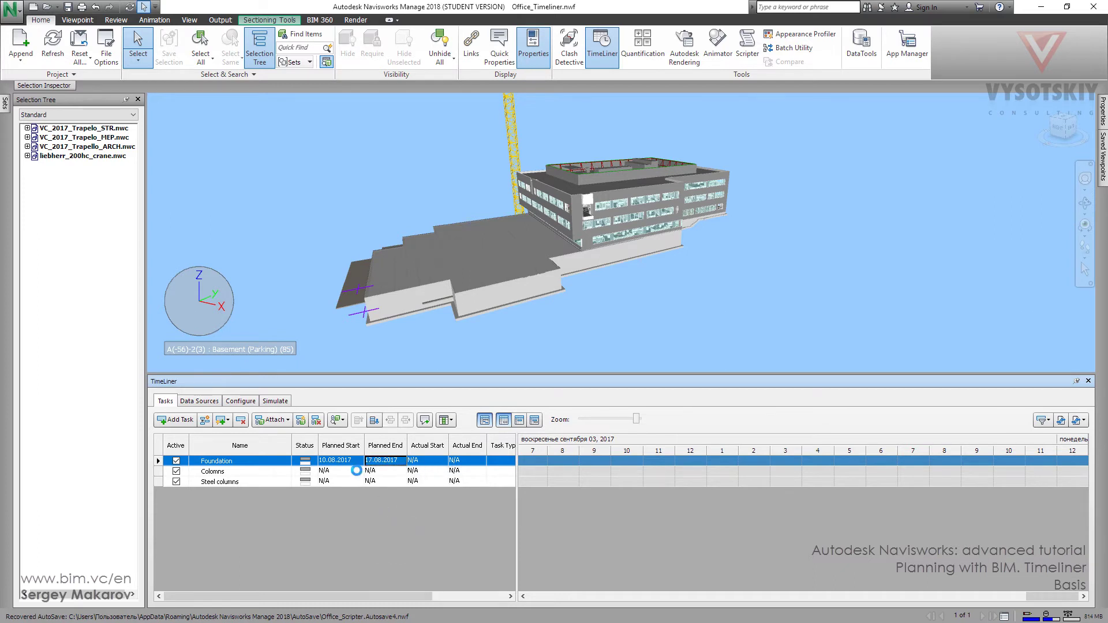
Step: Set the Colomns task's planned start to 17.08.2017 and planned end to 24.08.2017
click(358, 475)
click(358, 475)
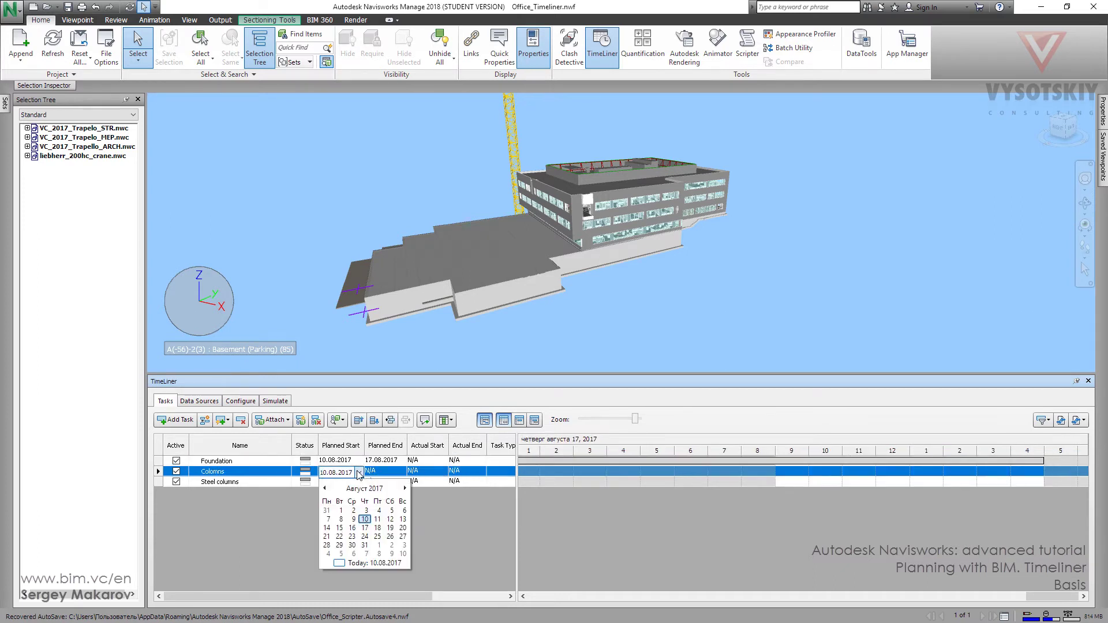
click(365, 524)
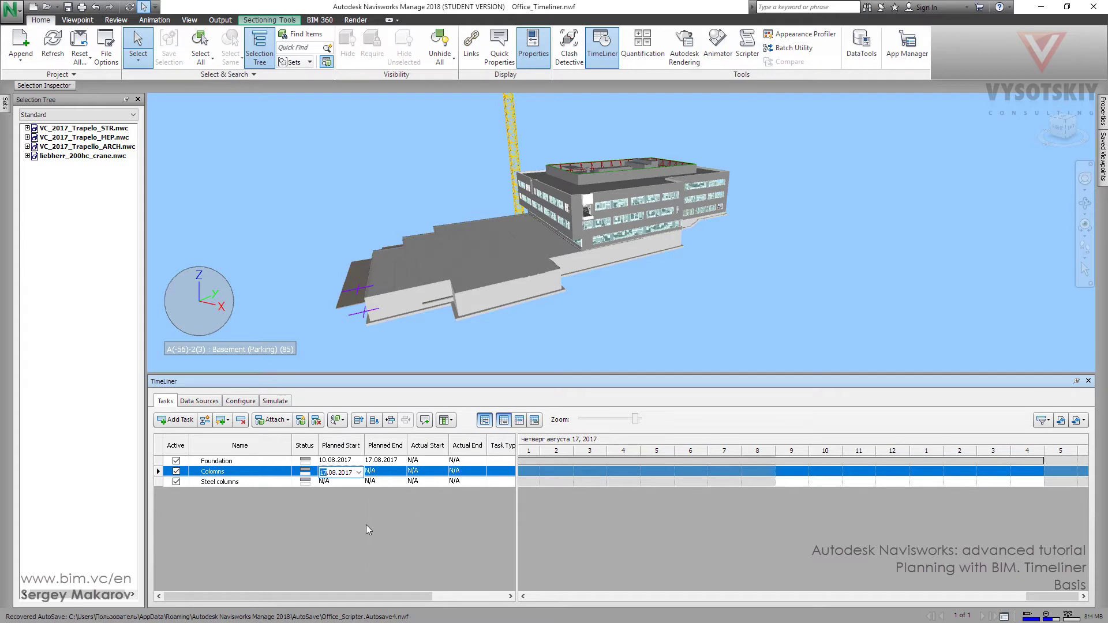
click(381, 472)
click(402, 472)
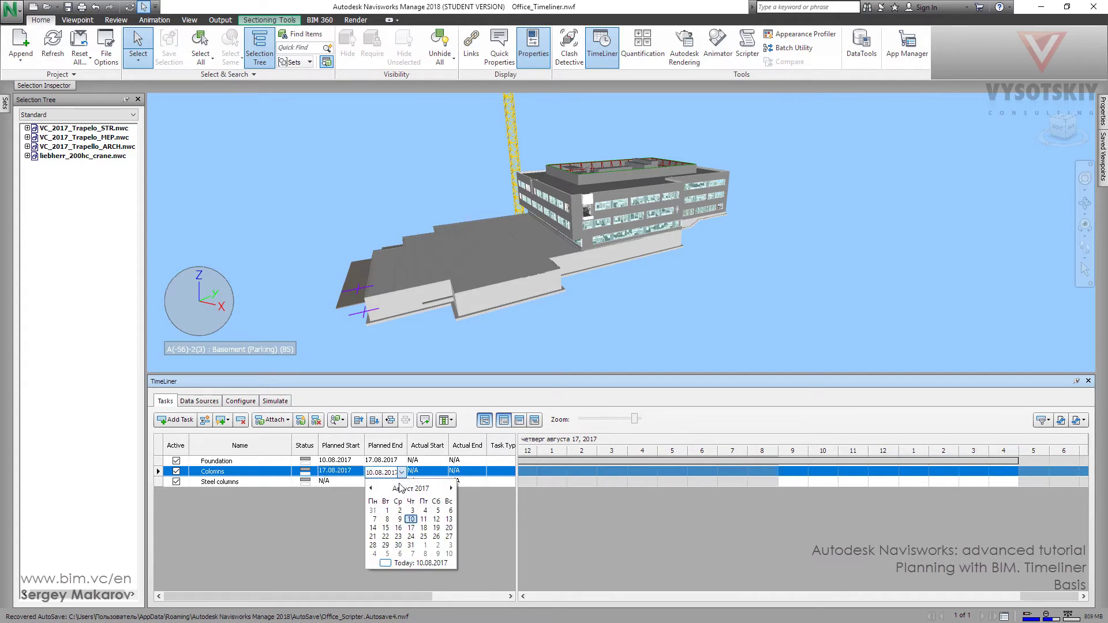
click(411, 536)
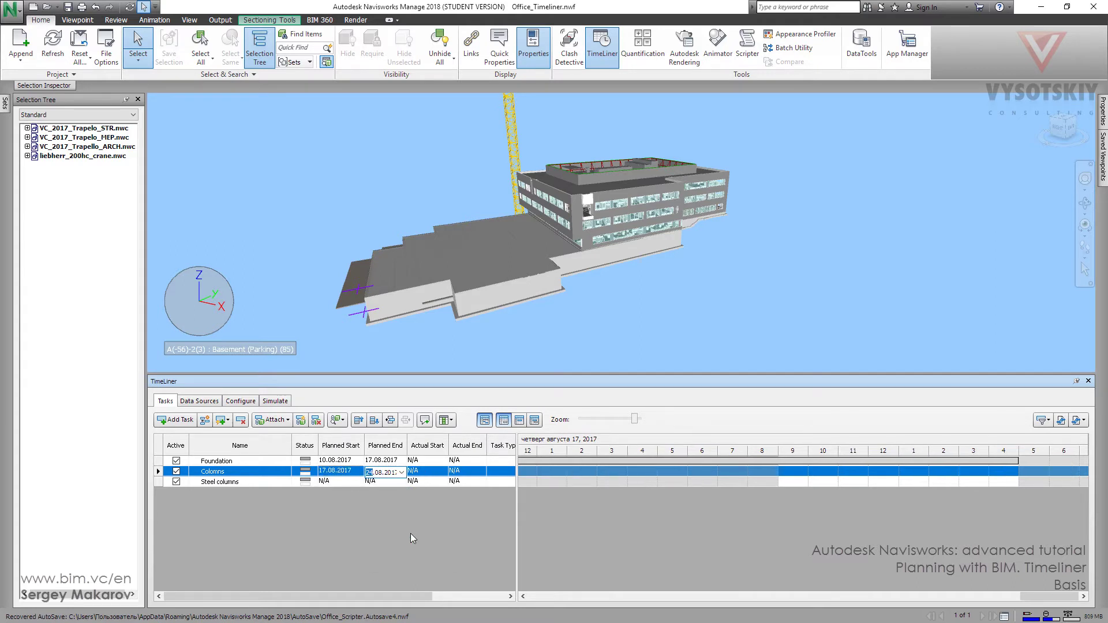
Step: Set the Steel columns task's planned start to 24.08.2017 and planned end to 31.08.2017
click(354, 482)
click(359, 483)
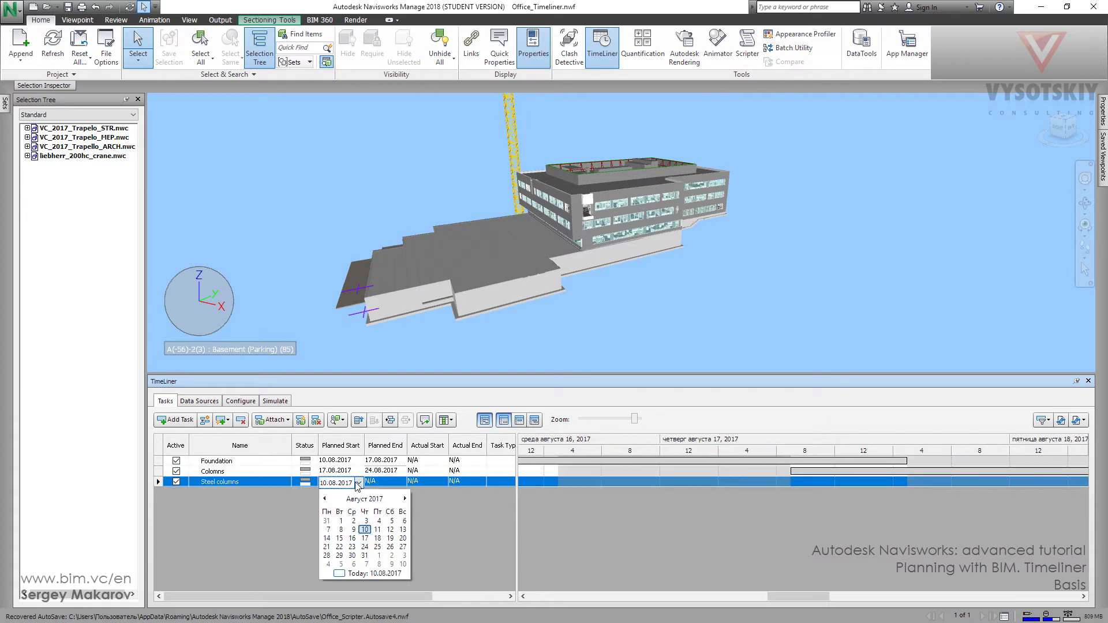
click(365, 547)
click(385, 482)
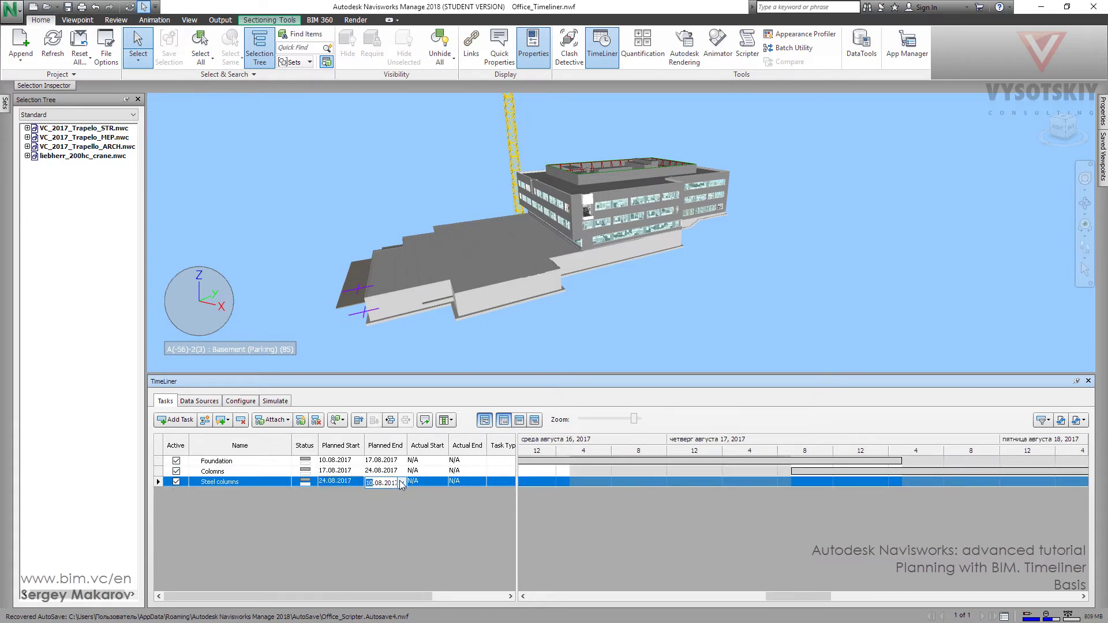
click(401, 483)
click(411, 554)
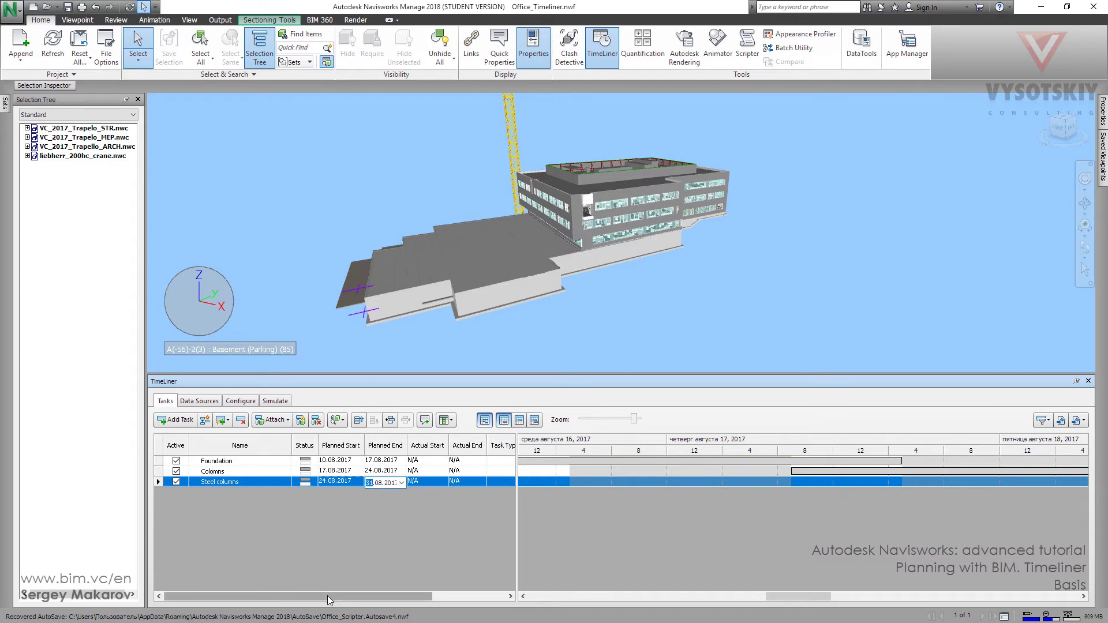
drag(316, 595, 293, 591)
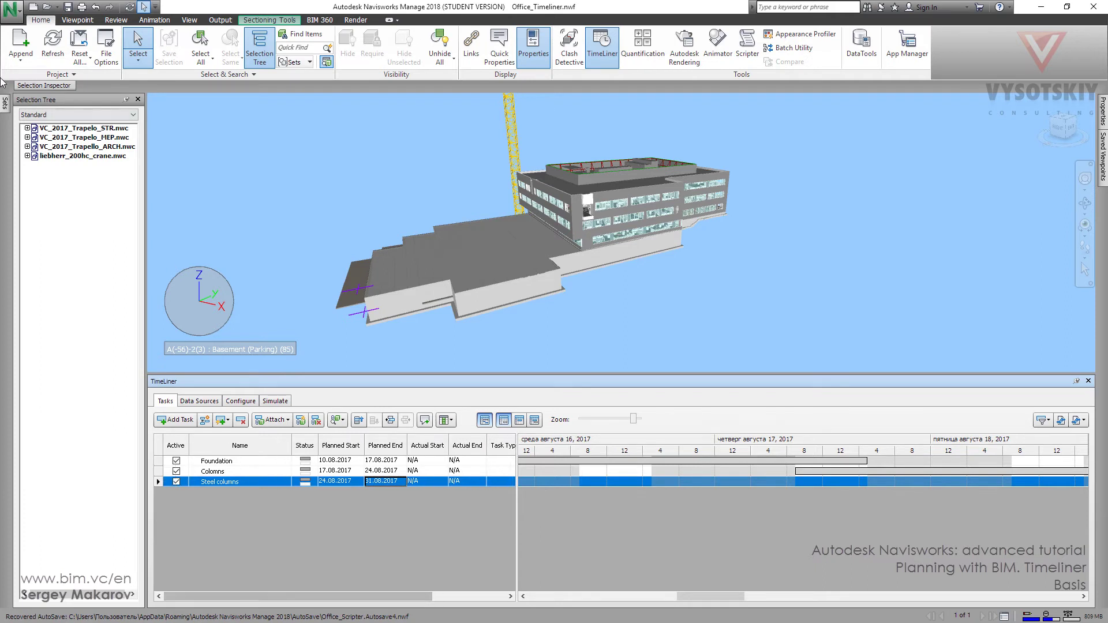
Step: Select the elements of the Foundations set and attach this current selection to the Foundation task
mouse_move(7, 105)
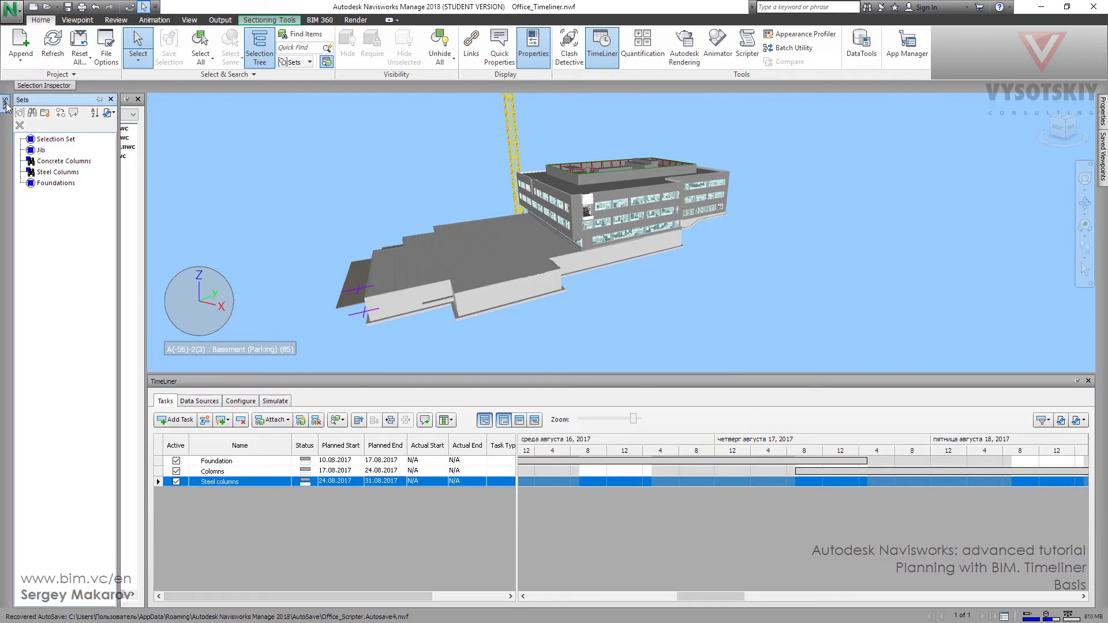
click(40, 182)
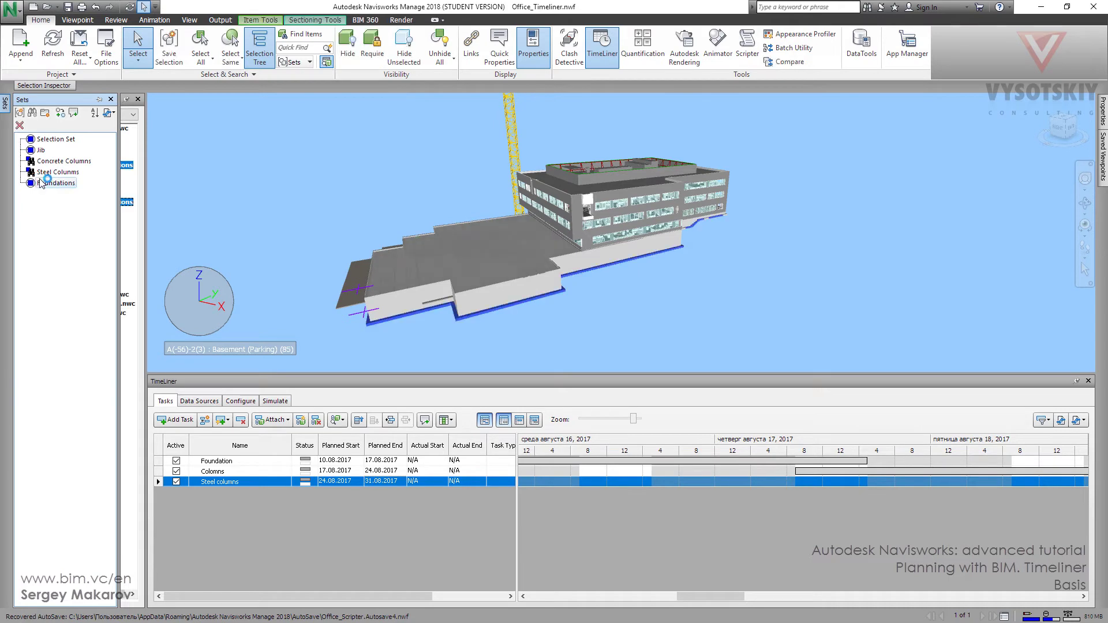
click(271, 462)
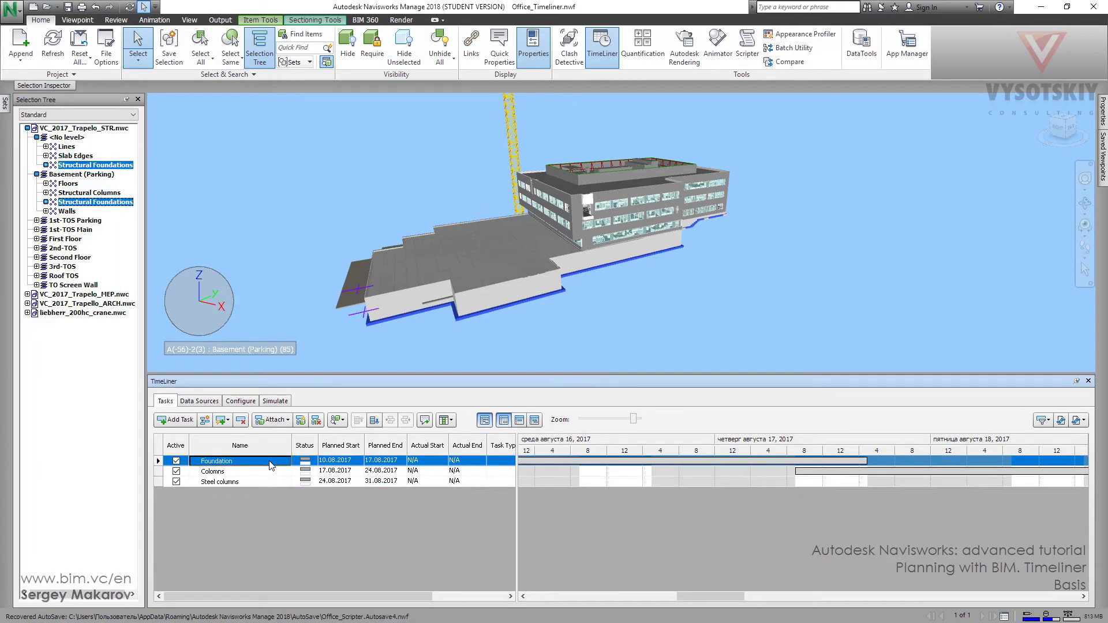
right_click(482, 464)
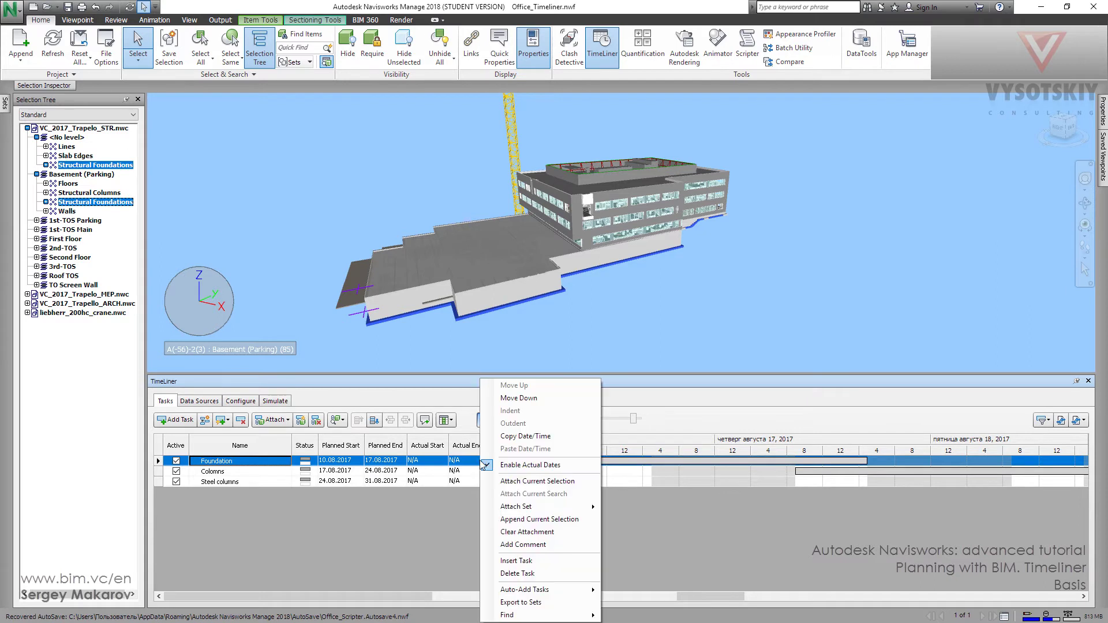
click(513, 482)
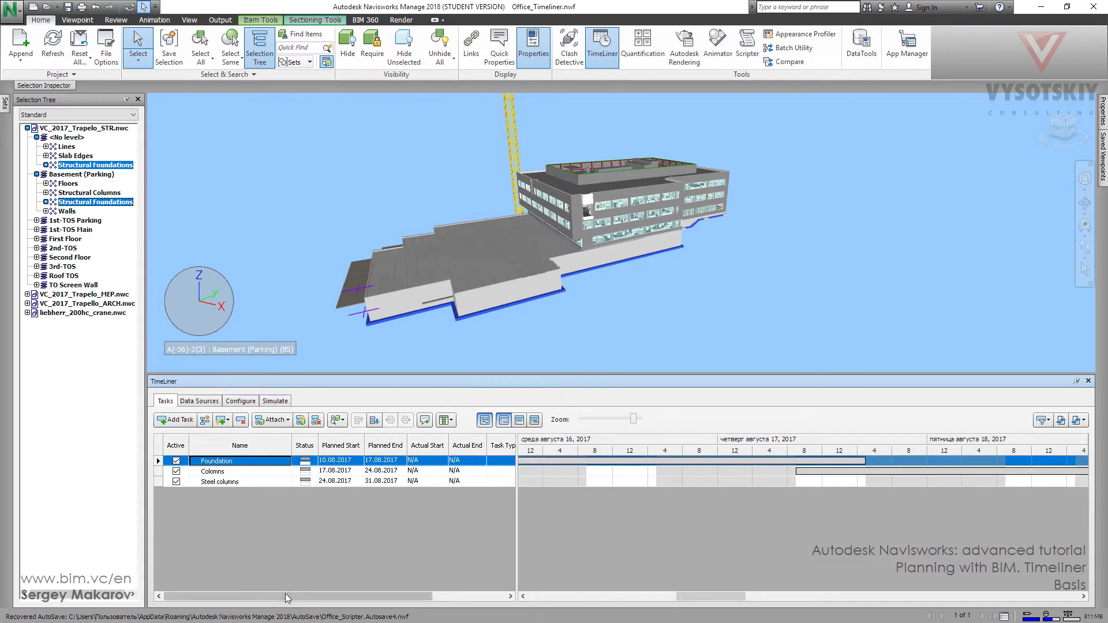
drag(283, 595, 356, 594)
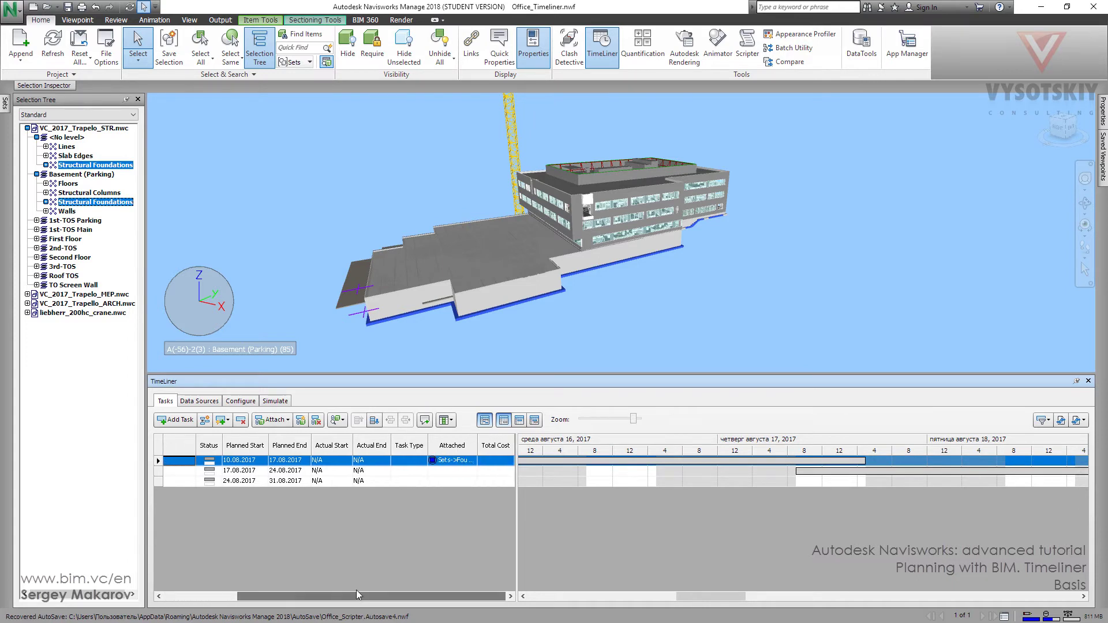
click(456, 467)
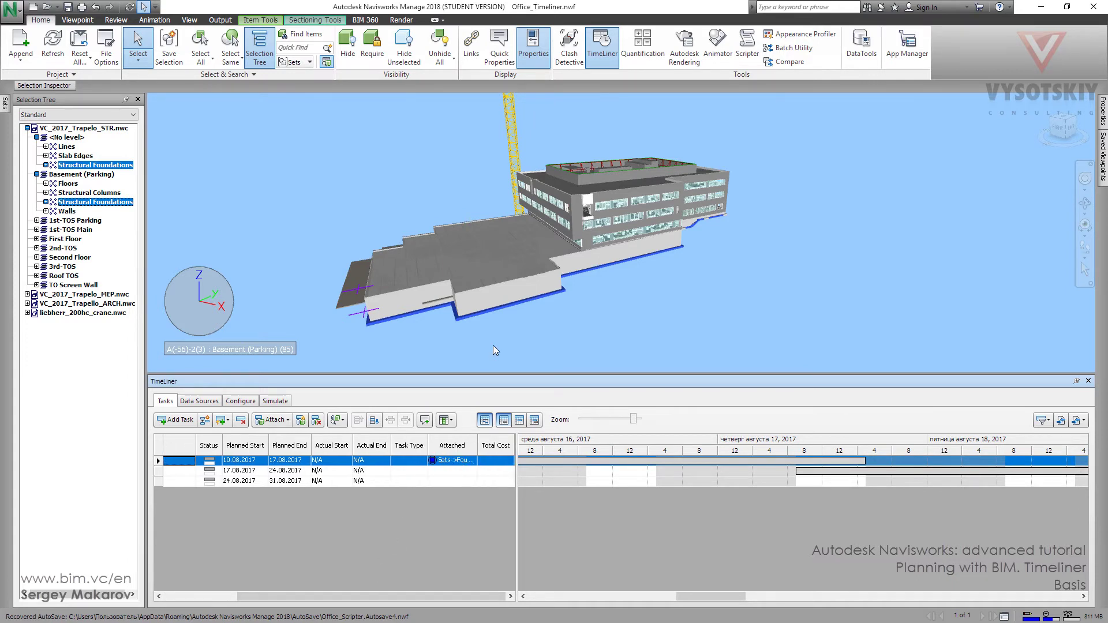
Step: Select the elements of the Concrete Columns search set and attach this current search to the Colomns task
click(453, 462)
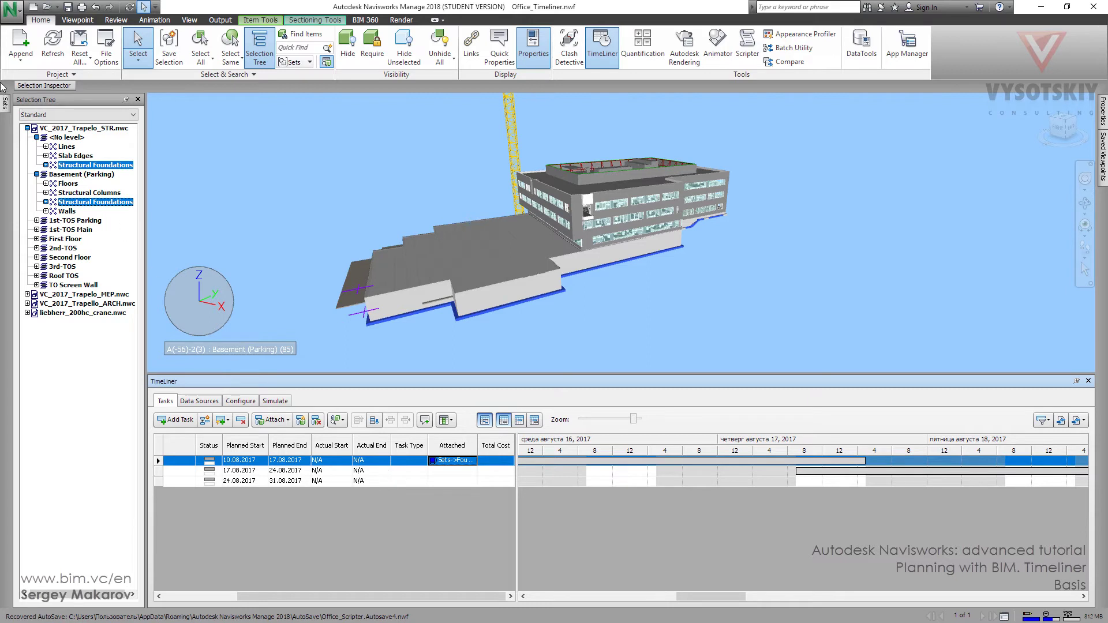
mouse_move(6, 103)
click(63, 161)
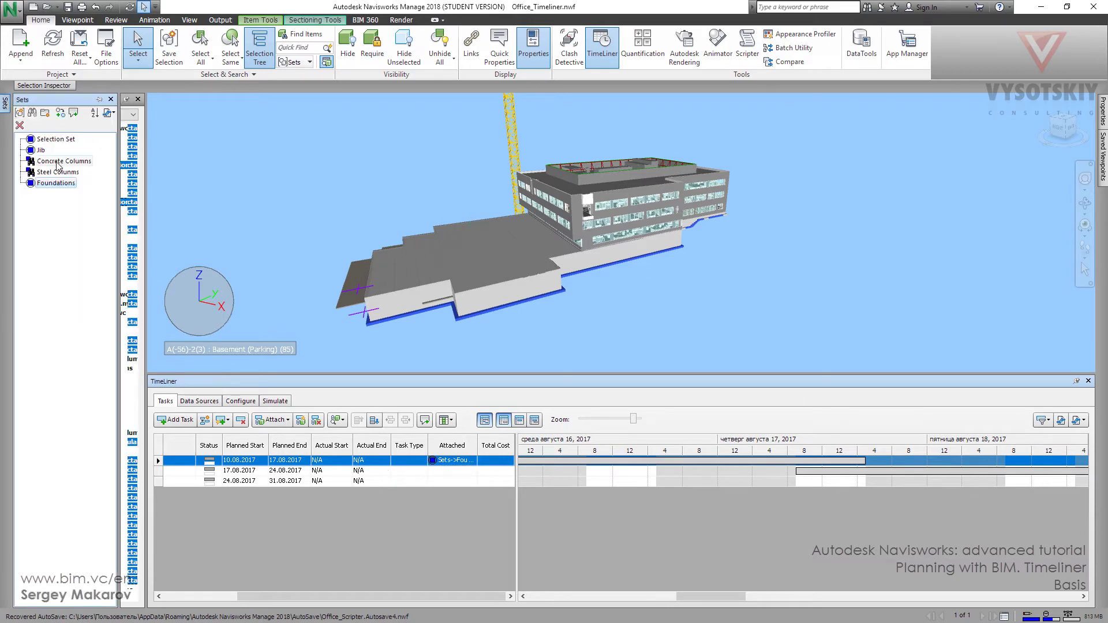
click(441, 473)
right_click(441, 472)
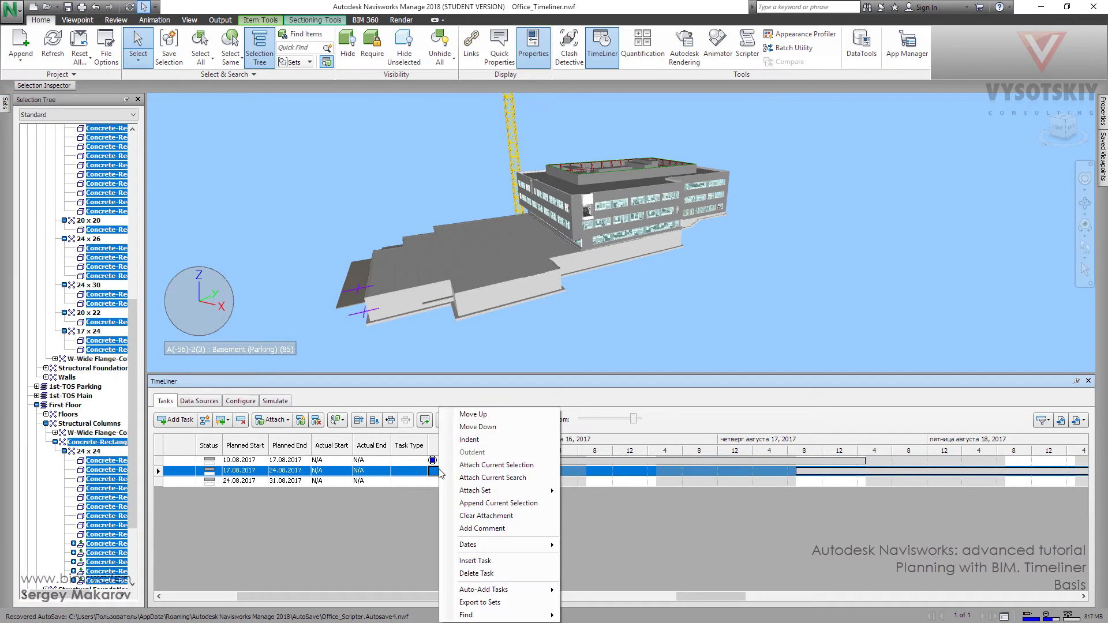
click(491, 479)
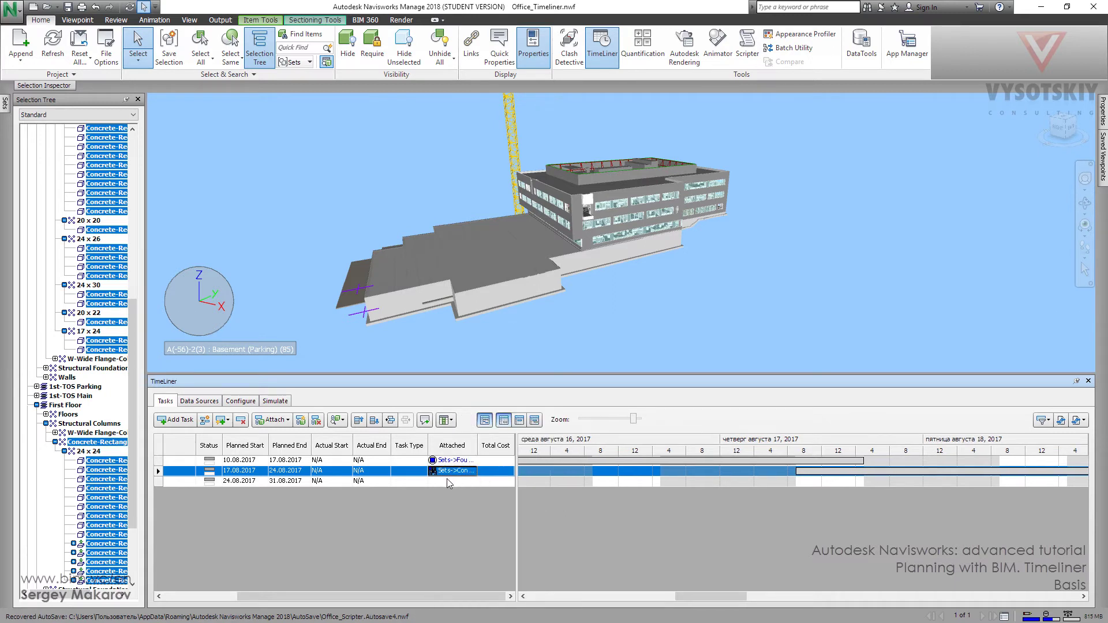
Step: Select the elements of the Steel Columns search set and attach this current selection to the Steel columns task
mouse_move(6, 104)
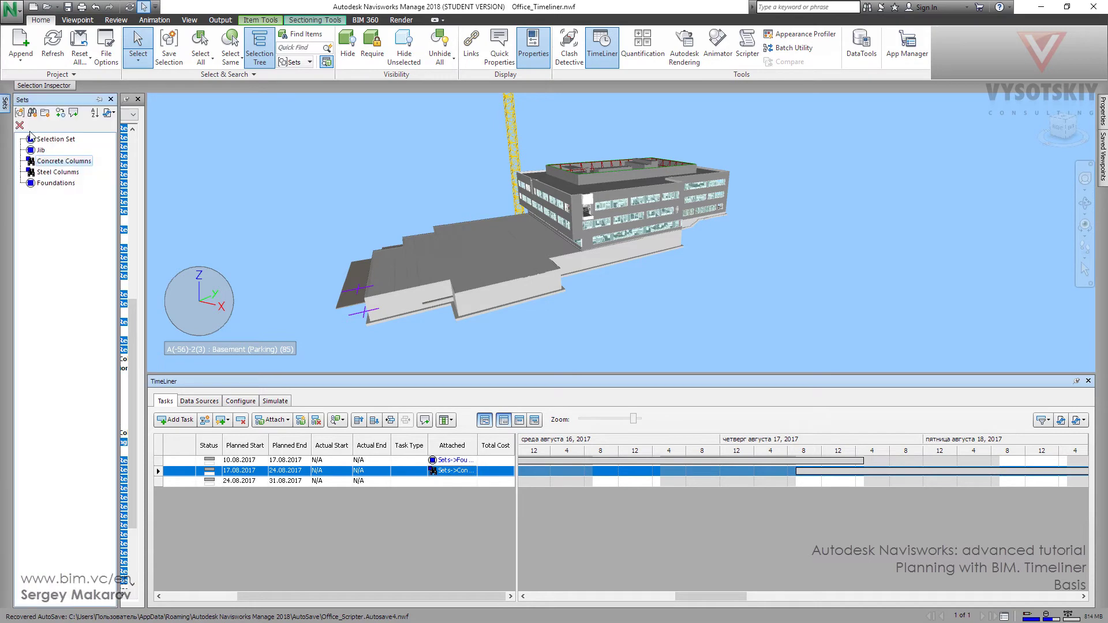
click(440, 482)
right_click(439, 482)
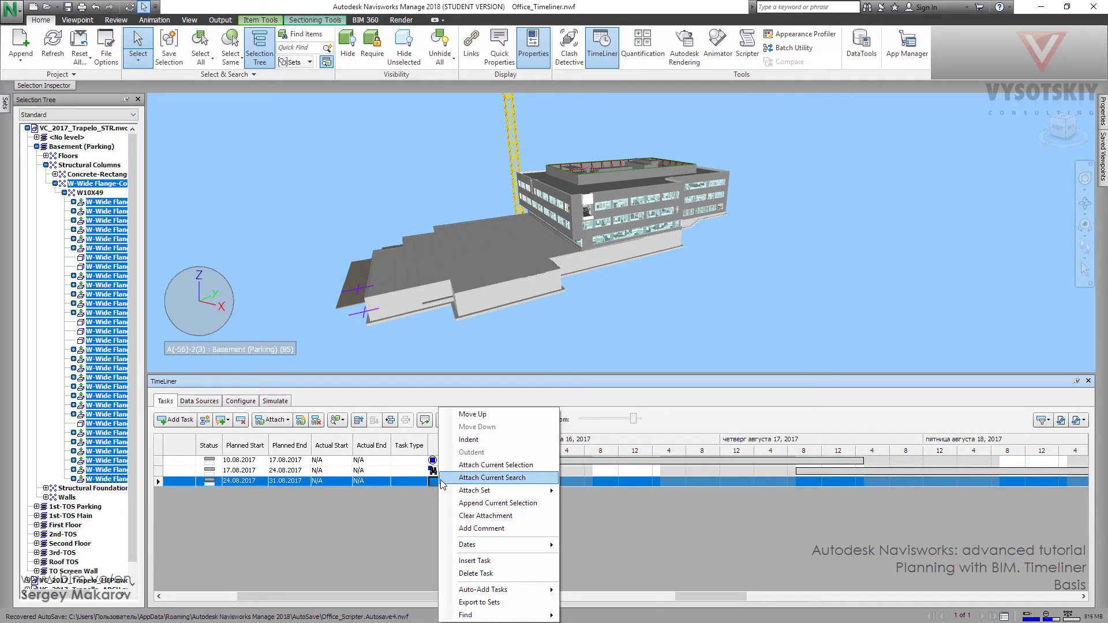
click(467, 466)
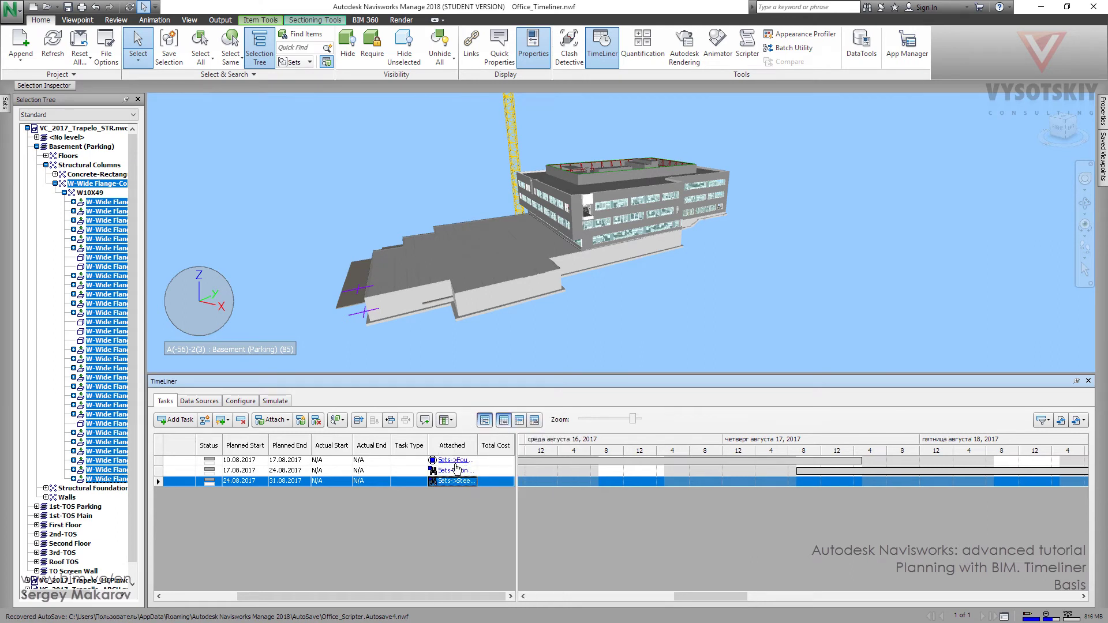
Step: Set the task type of the Foundation, Colomns and Steel columns tasks to Construct
drag(387, 599, 354, 580)
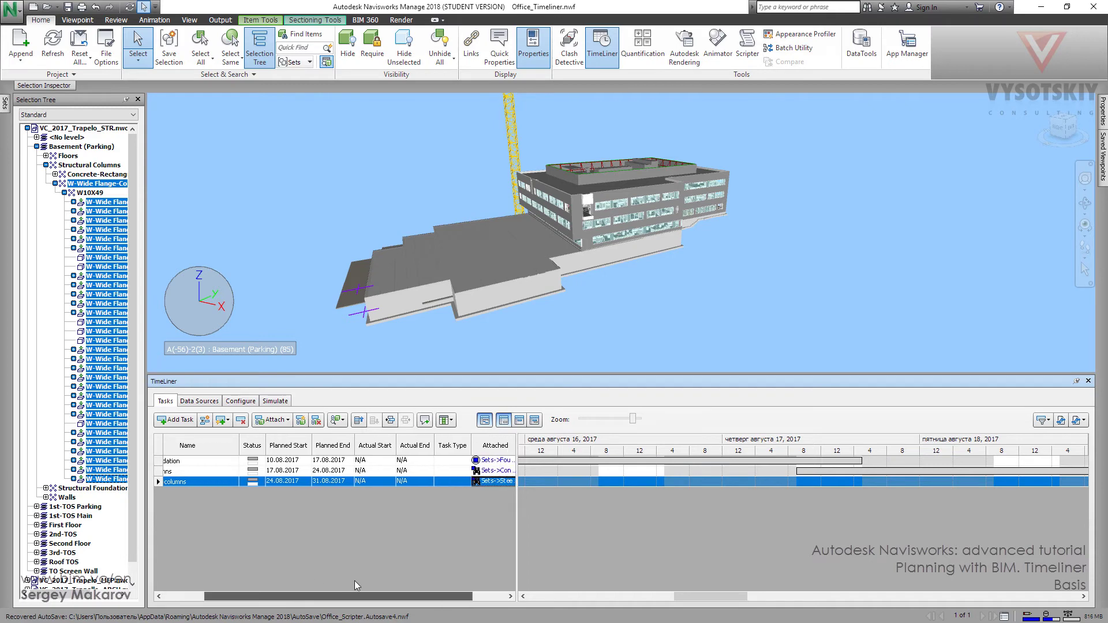
click(466, 461)
click(466, 462)
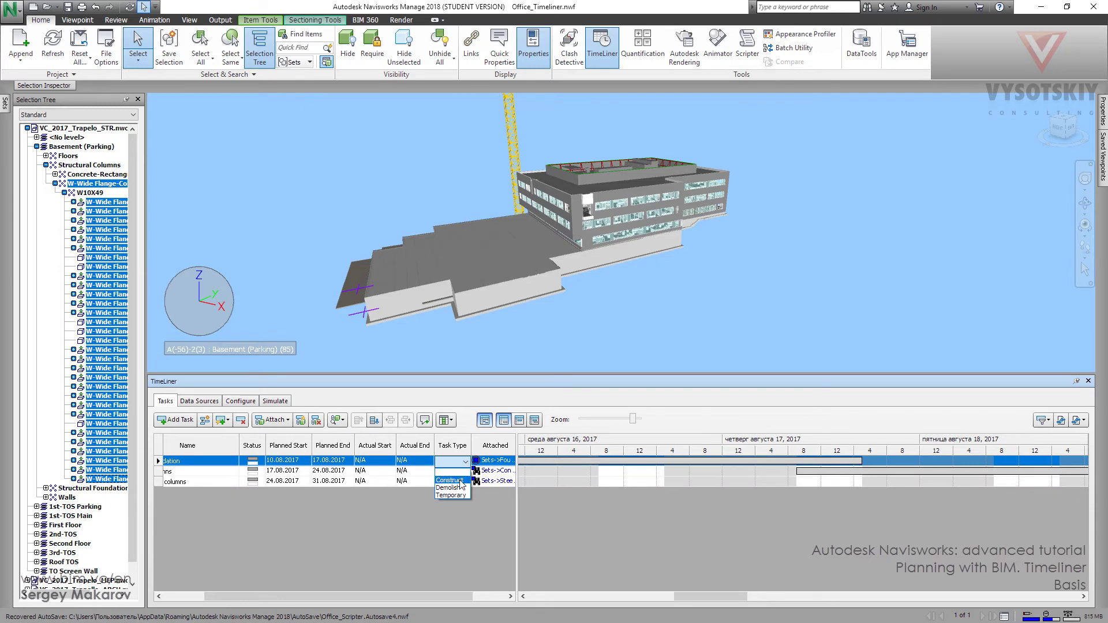
click(462, 480)
click(467, 472)
click(468, 472)
click(468, 472)
click(459, 485)
click(468, 486)
click(468, 486)
click(457, 494)
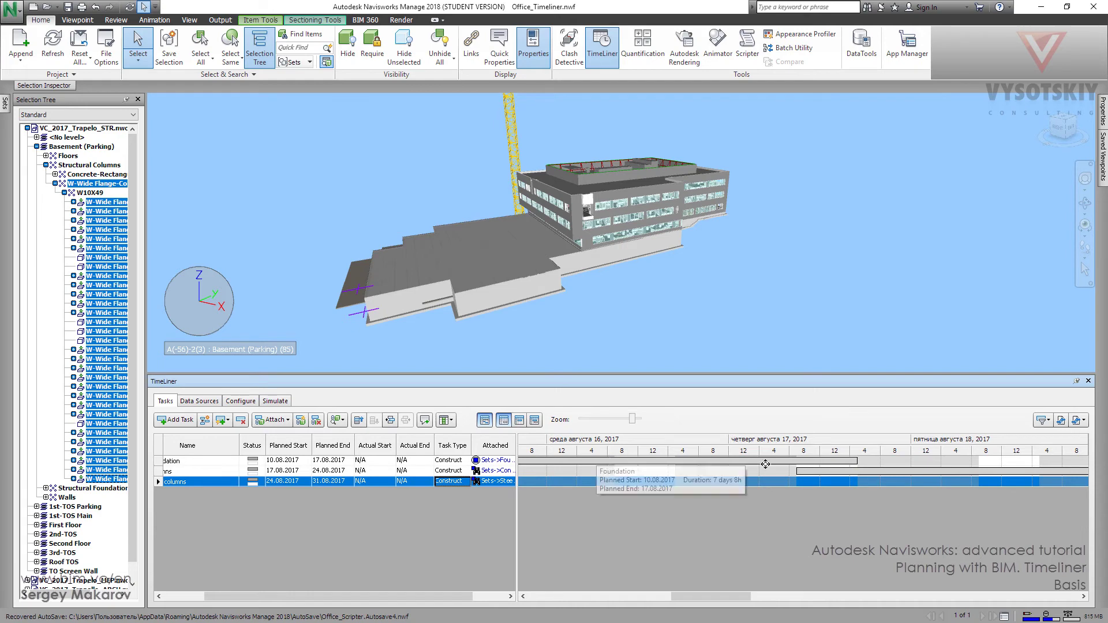
Step: Switch from the task schedule to the simulation and review its interval size, playback duration and view settings
drag(716, 601, 557, 595)
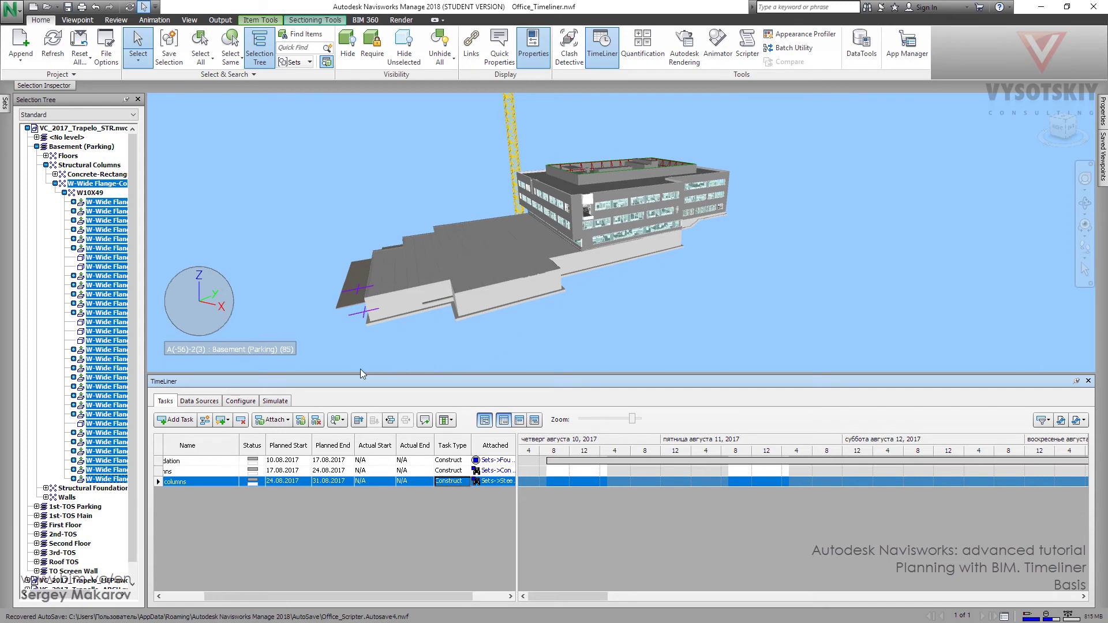
click(274, 402)
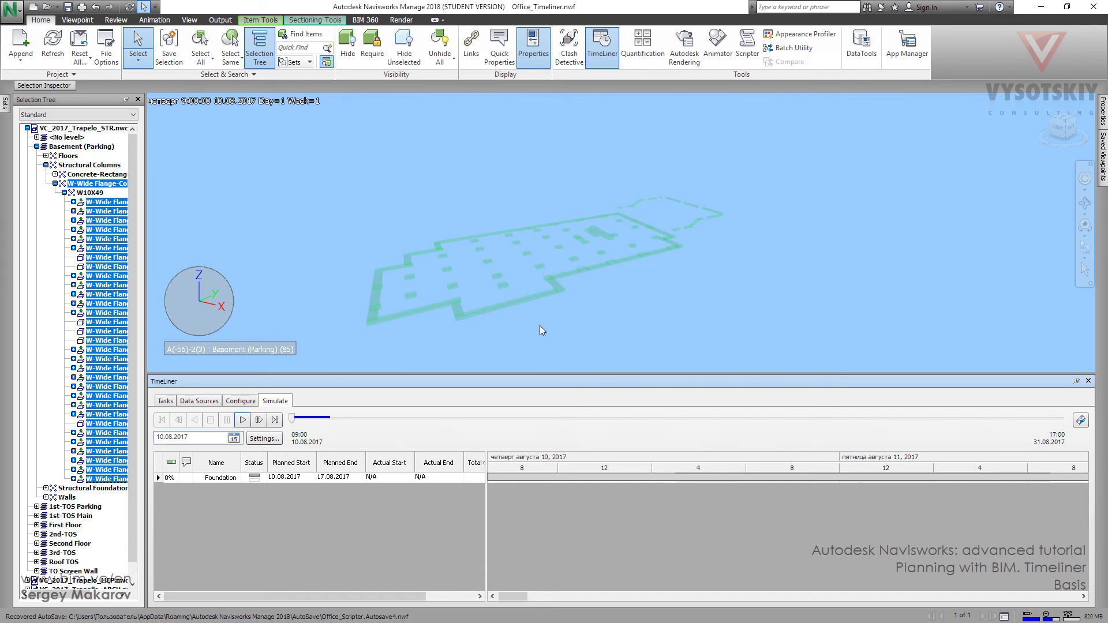
mouse_move(540, 324)
shift+middle_down()
mouse_move(549, 307)
mouse_move(571, 315)
mouse_move(554, 328)
shift+middle_up()
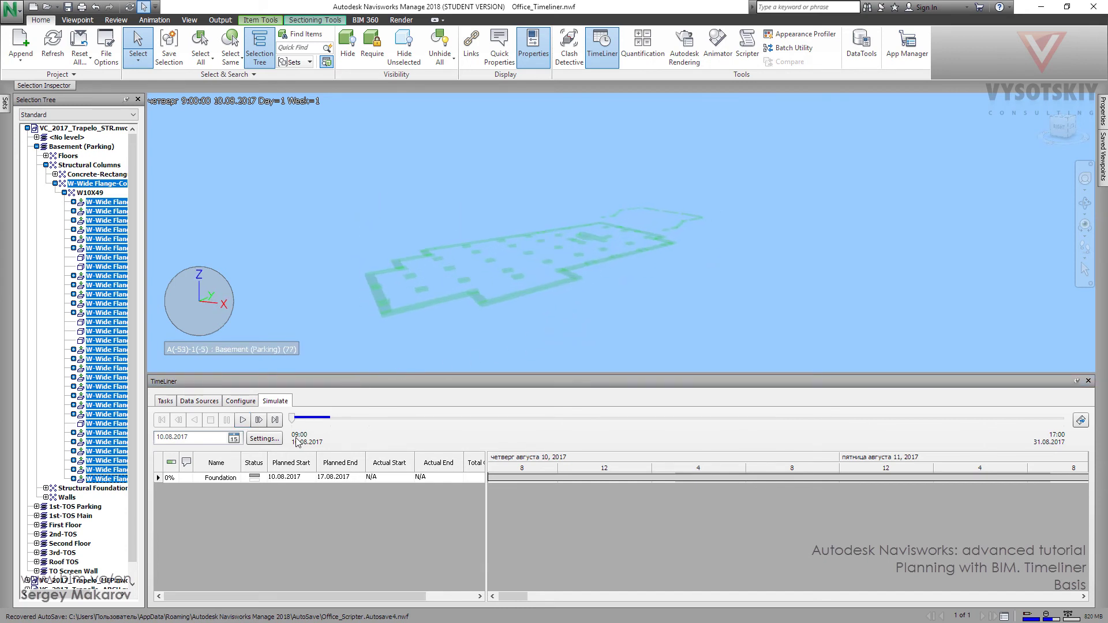
click(265, 440)
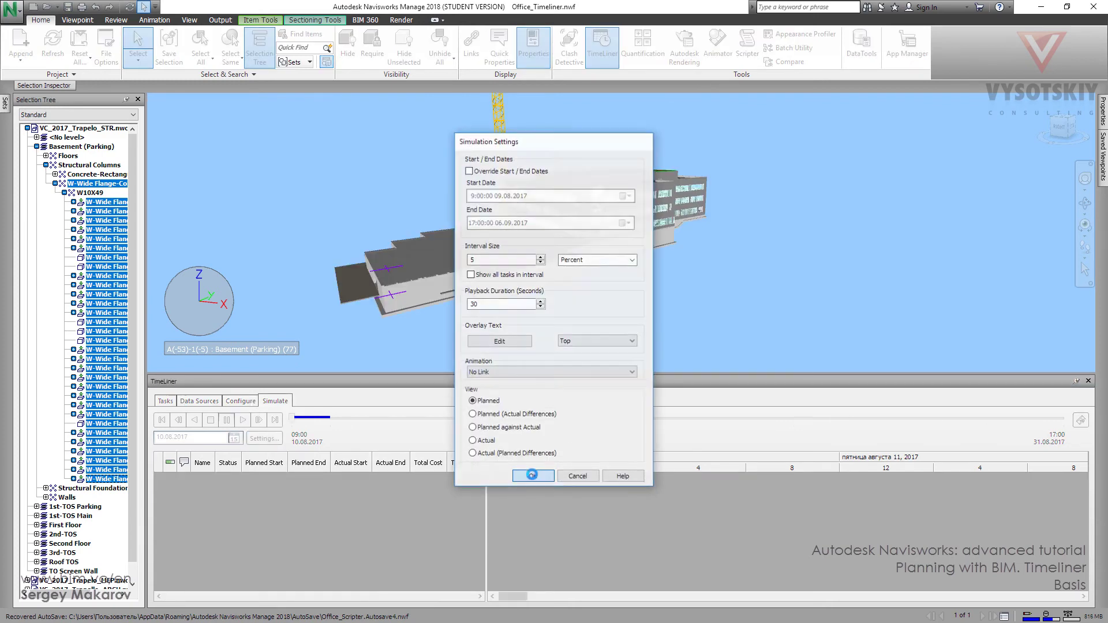
click(533, 476)
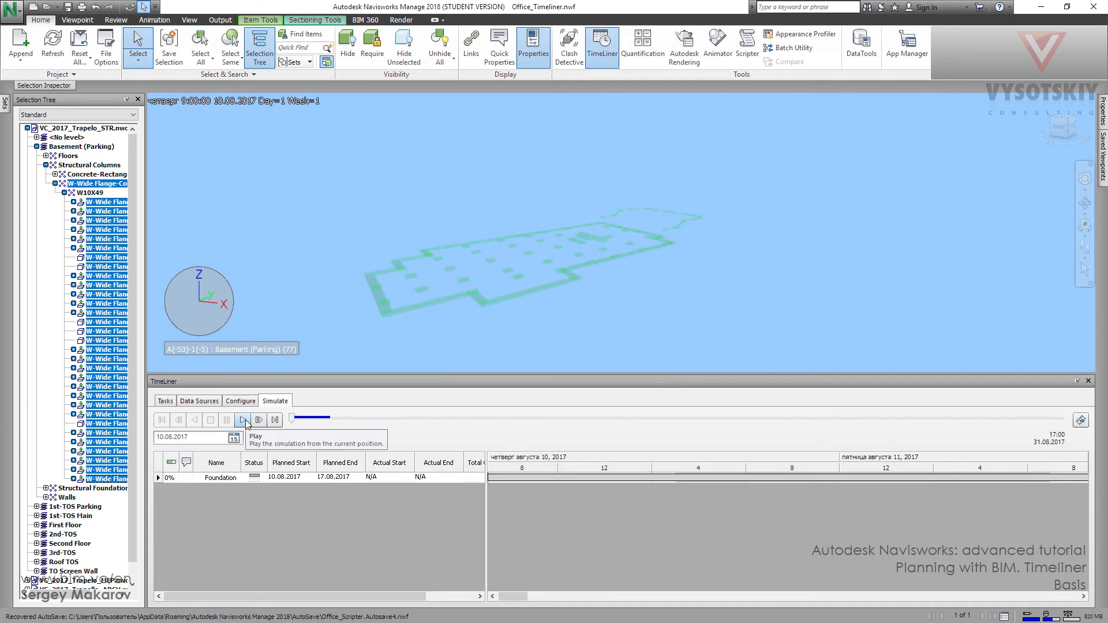
Step: Play the construction simulation from the start and pause it on 18.08.2017, during the Colomns task
click(245, 420)
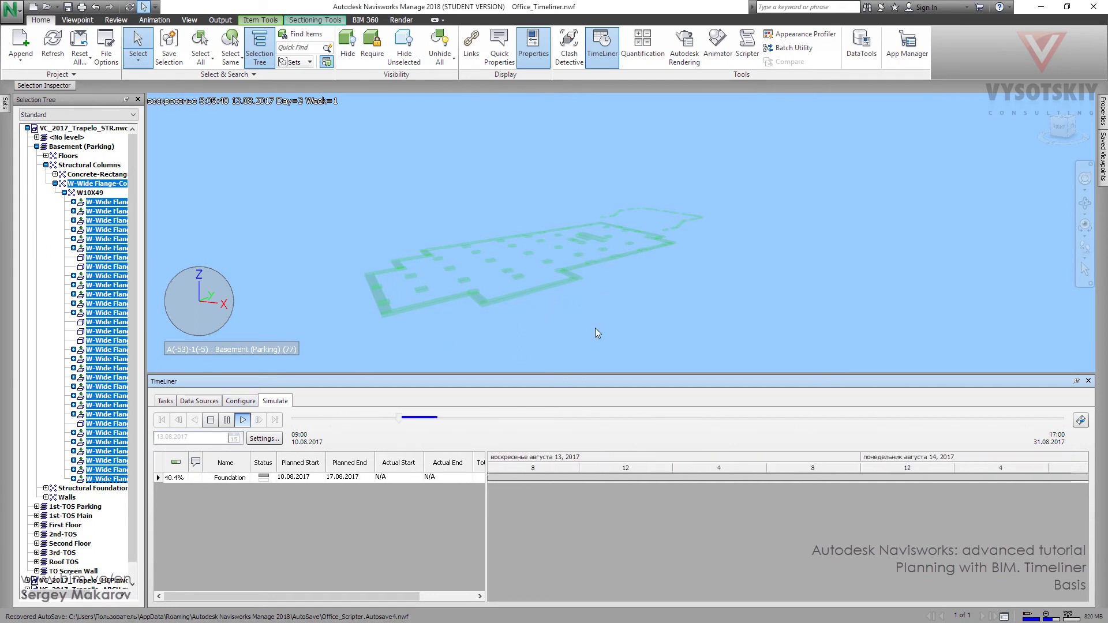
mouse_move(635, 265)
shift+middle_down()
mouse_move(609, 284)
mouse_move(635, 269)
shift+middle_up()
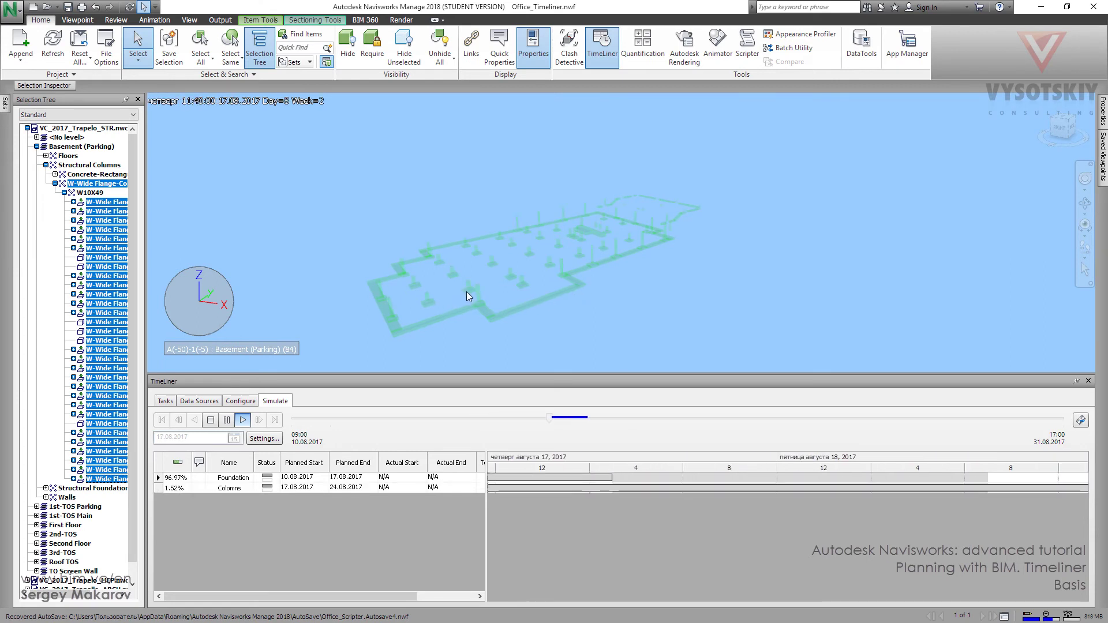
click(231, 424)
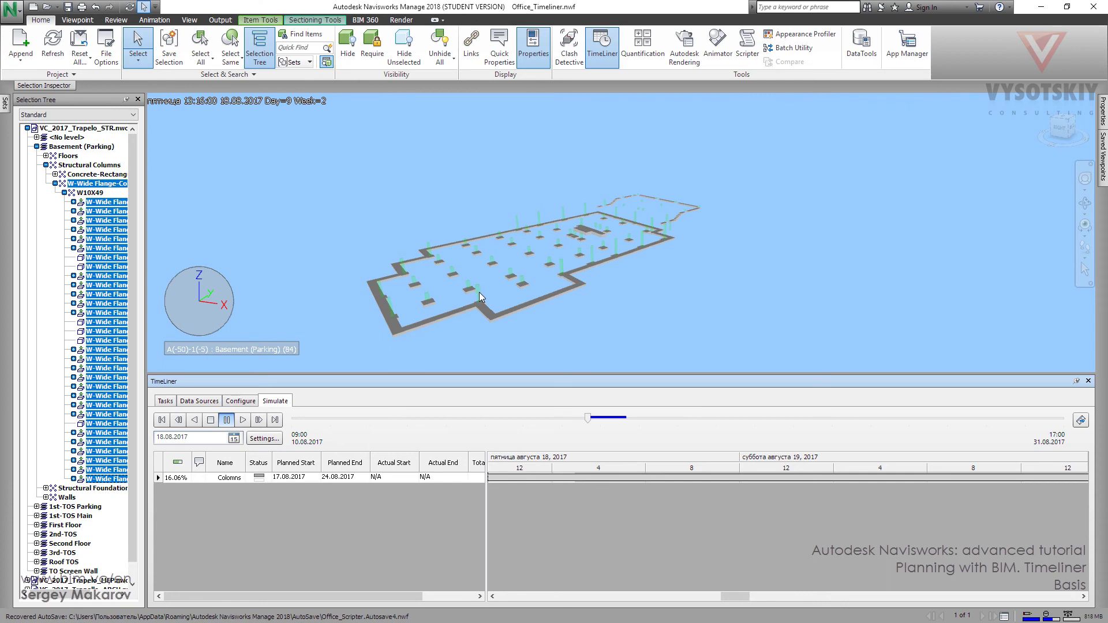
Step: Resume the simulation, watch the column construction from the opposite side, and pause on 26.08.2017
click(245, 421)
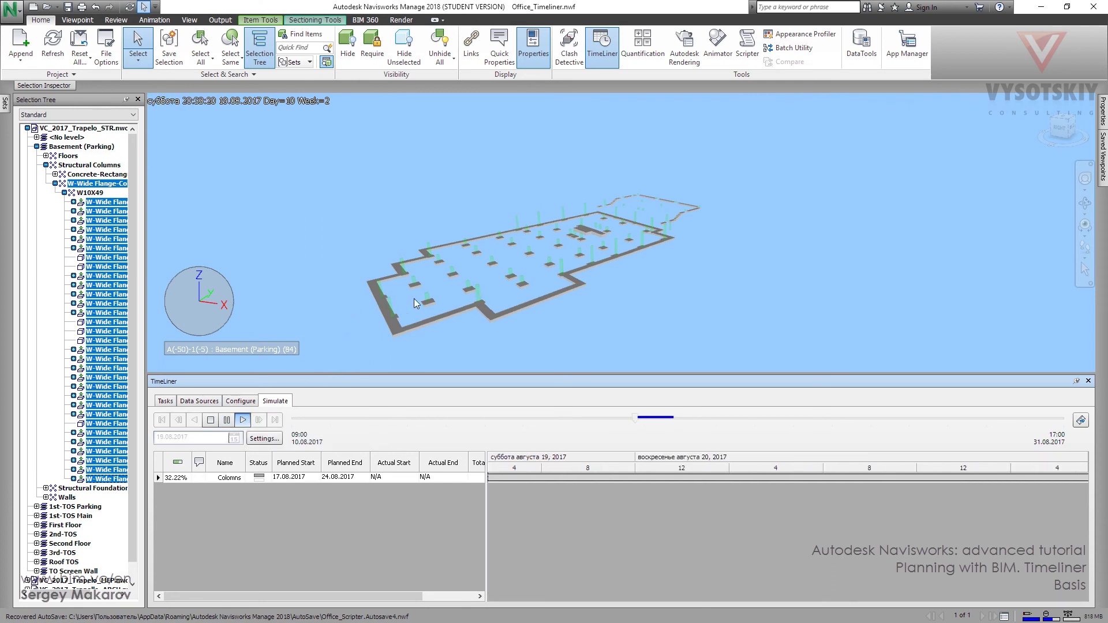
shift+middle_drag(429, 297, 771, 303)
scroll(477, 292, up, 3)
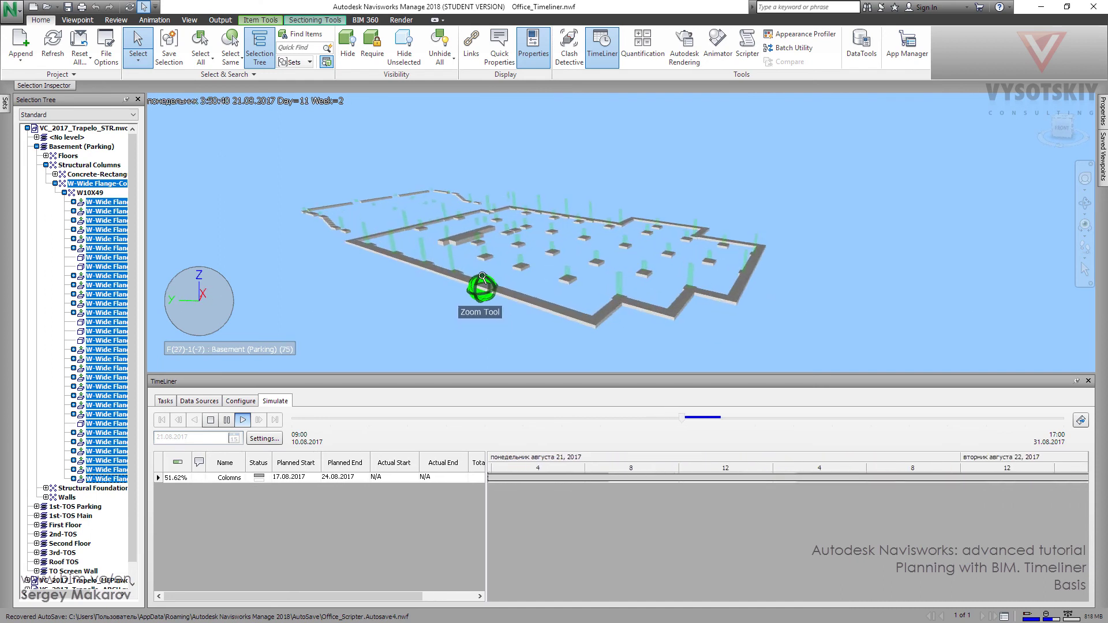
scroll(490, 271, up, 2)
shift+middle_drag(543, 270, 575, 259)
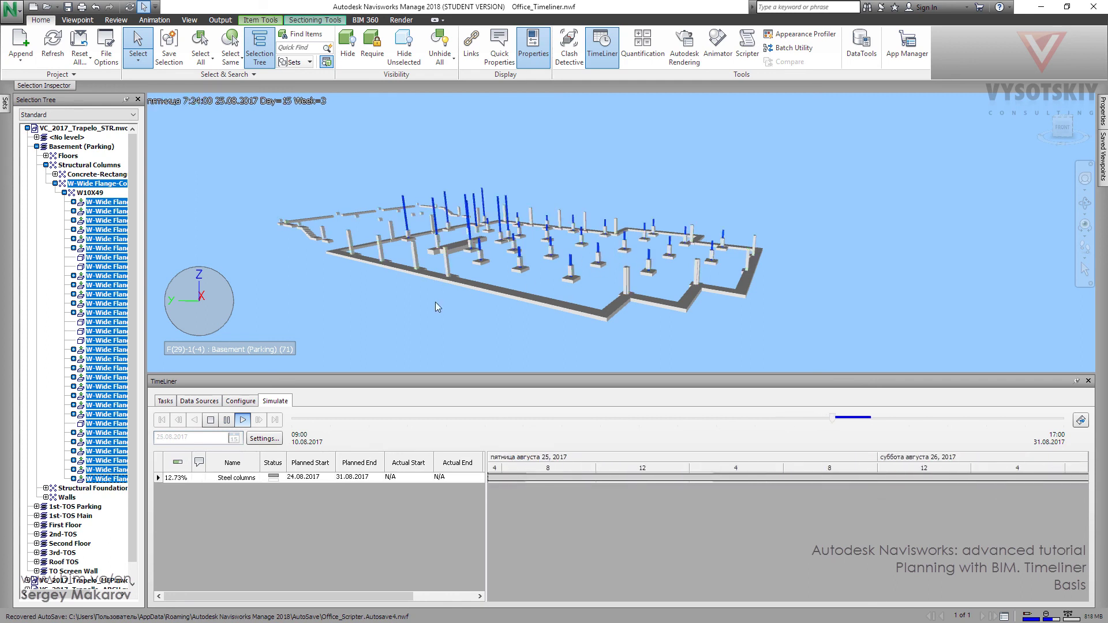
click(227, 420)
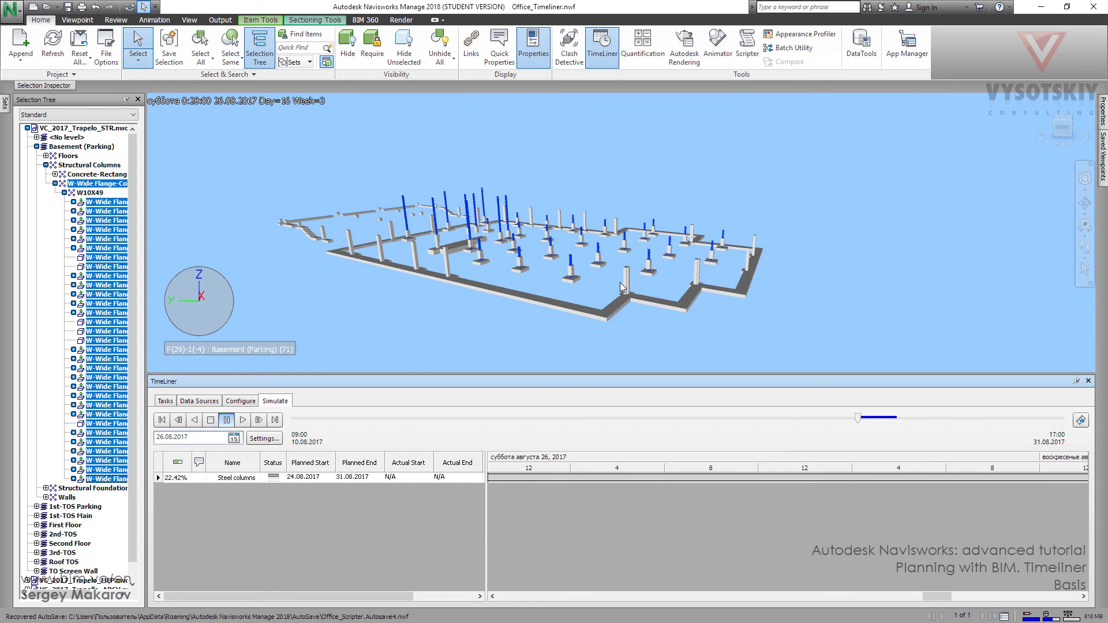
Step: Examine the steel columns of the paused simulation up close and play the simulation through to its end
shift+middle_drag(654, 276, 681, 312)
scroll(681, 312, up, 5)
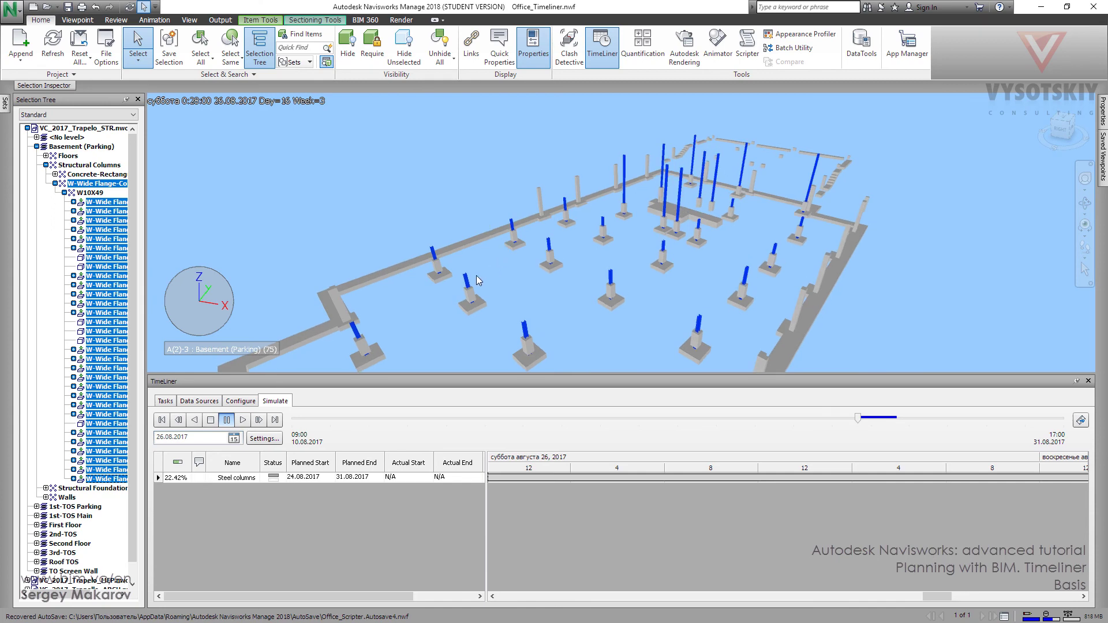
click(243, 420)
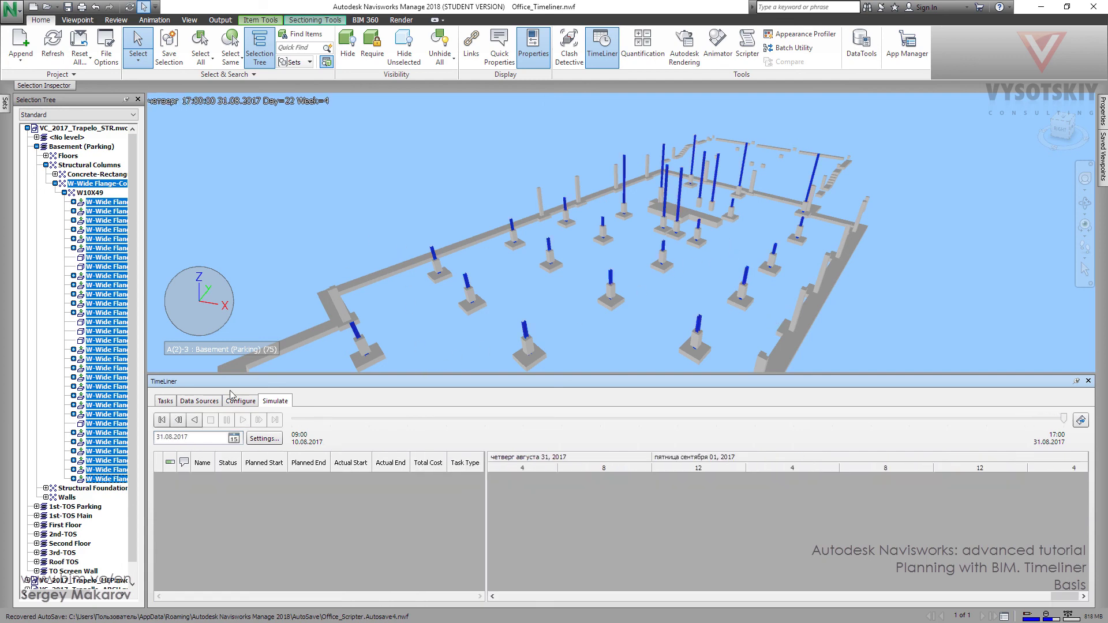
Step: Compare the full model shown with the task list against the simulation's starting state, ending on the task list
click(166, 401)
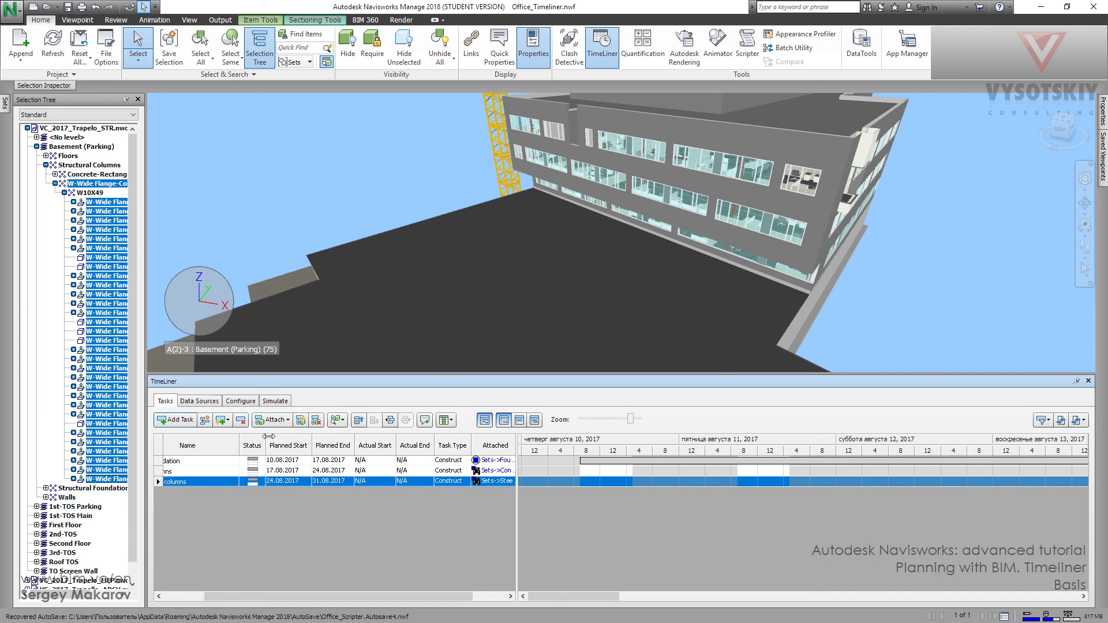
click(286, 402)
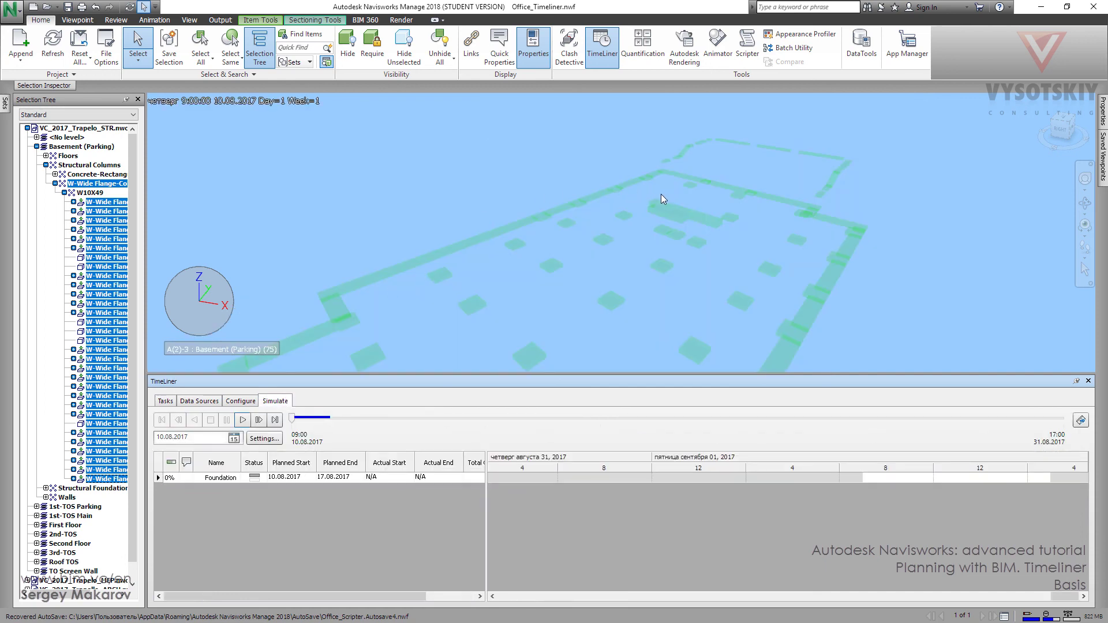
click(165, 402)
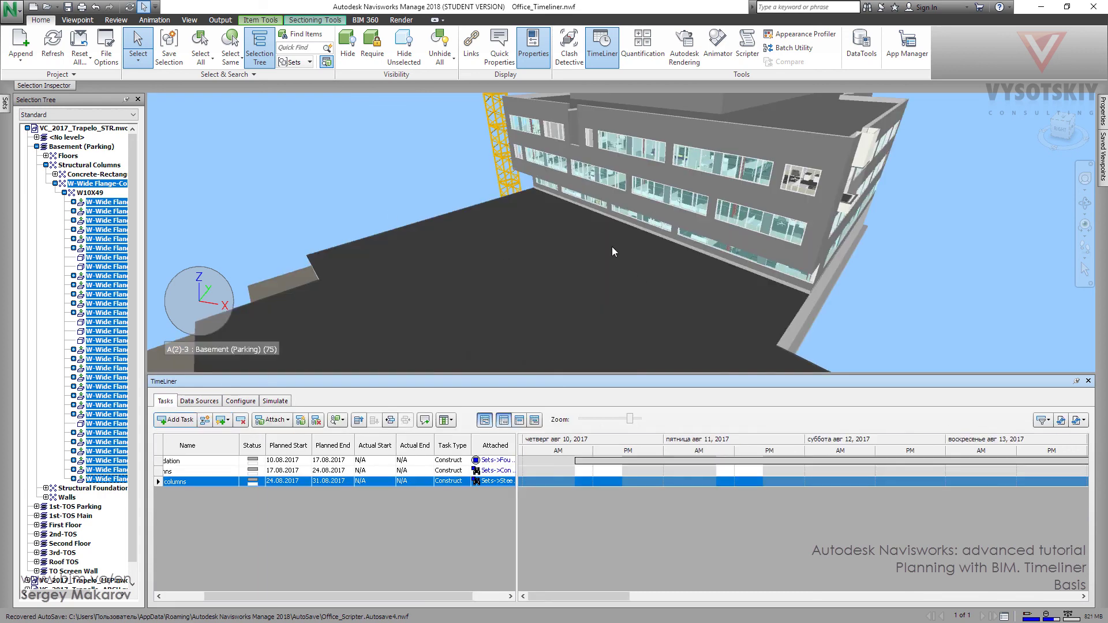